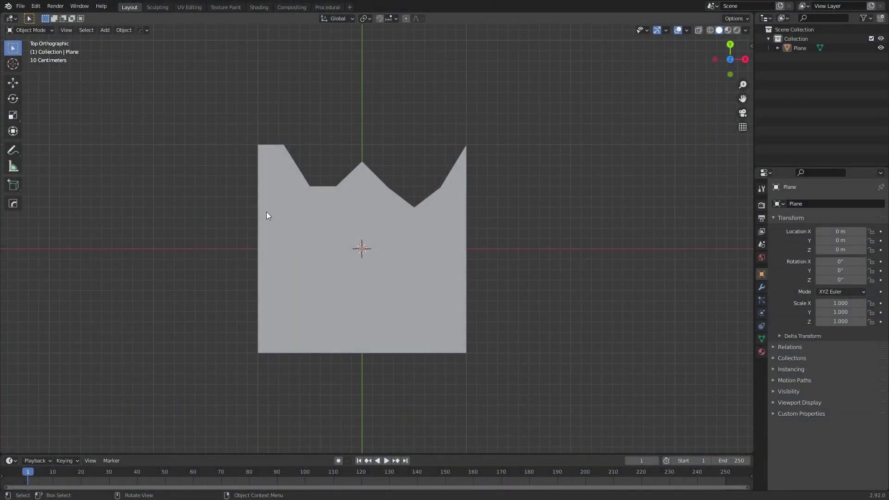
Select the plane, enter Edit Mode and box-select its jagged top vertices.
{"action": "left_click", "coordinate": [357, 204]}
{"action": "key", "text": "Tab"}
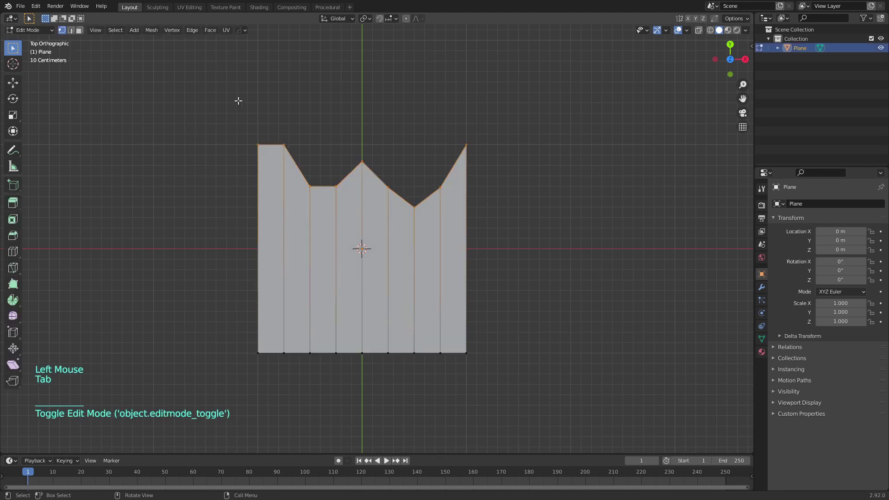
{"action": "left_click_drag", "start_coordinate": [238, 101], "coordinate": [458, 221]}
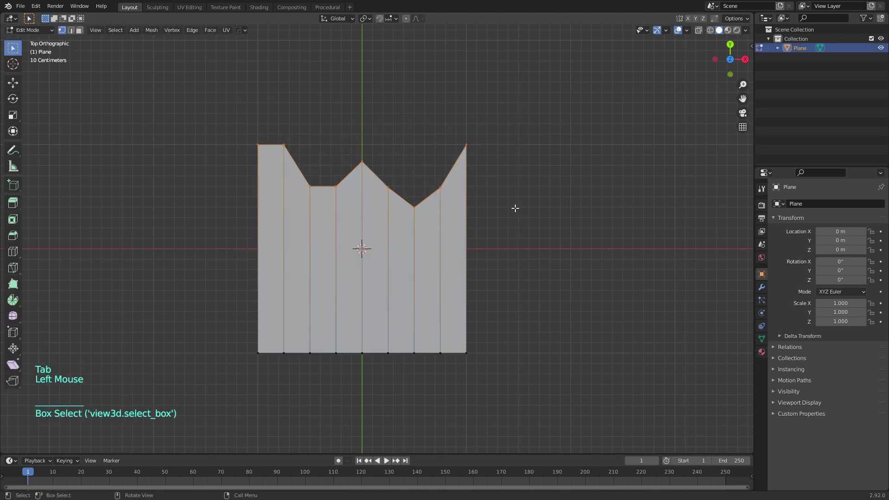
Trial-flatten the top vertices with a Y scale of 0, then undo to restore the zigzag.
{"action": "key", "text": "s"}
{"action": "key", "text": "y"}
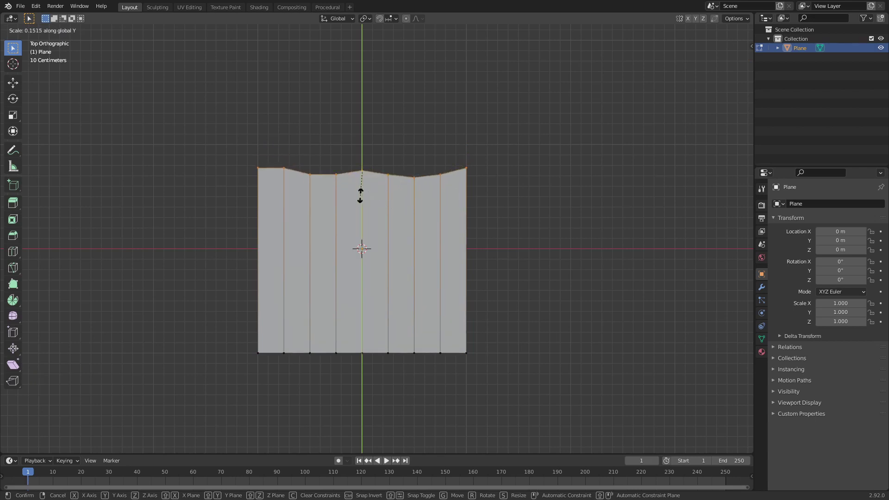
{"action": "type", "text": "0"}
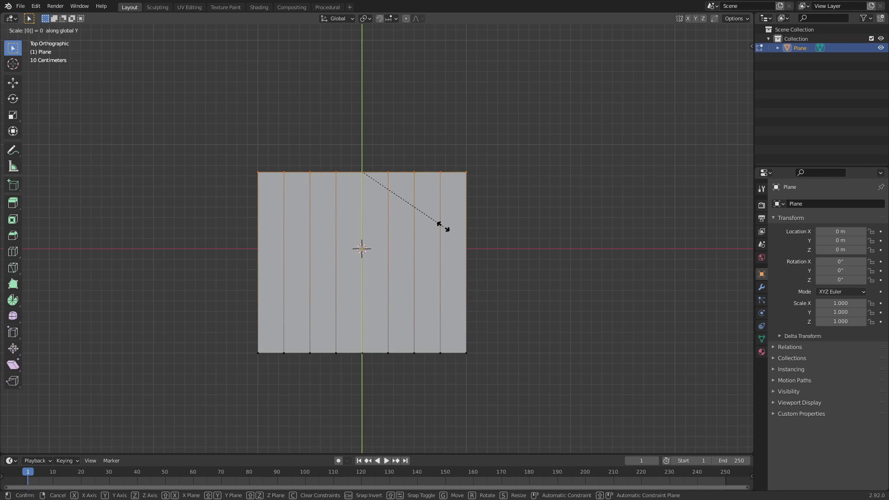
{"action": "key", "text": "Return"}
{"action": "key", "text": "ctrl+z"}
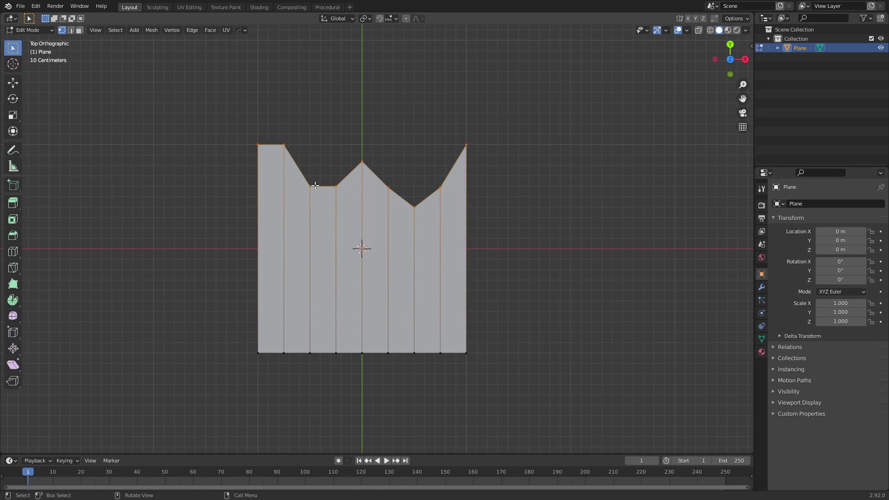
Select the notch's left vertex and turn on snapping to Vertex.
{"action": "left_click", "coordinate": [315, 185]}
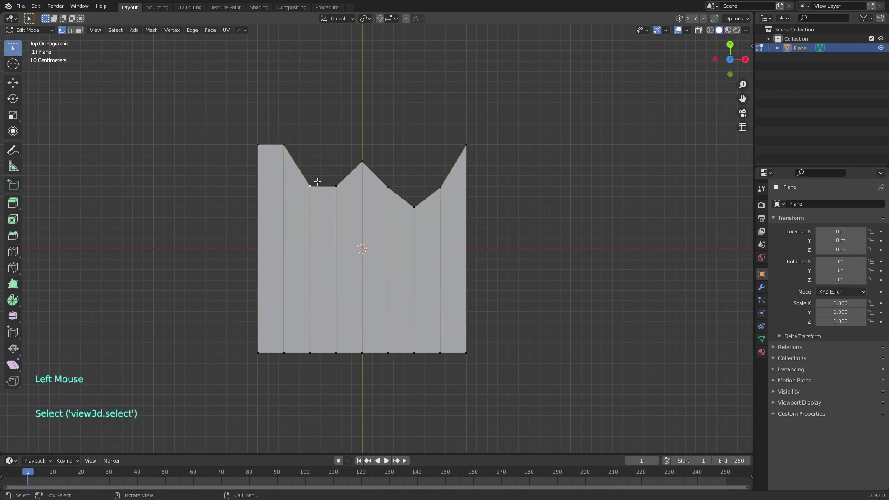
{"action": "left_click", "coordinate": [381, 18]}
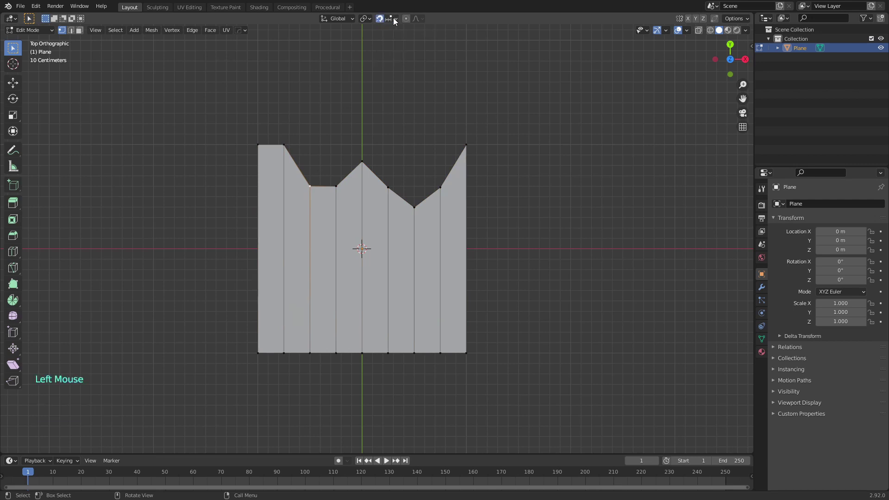
{"action": "left_click", "coordinate": [395, 19]}
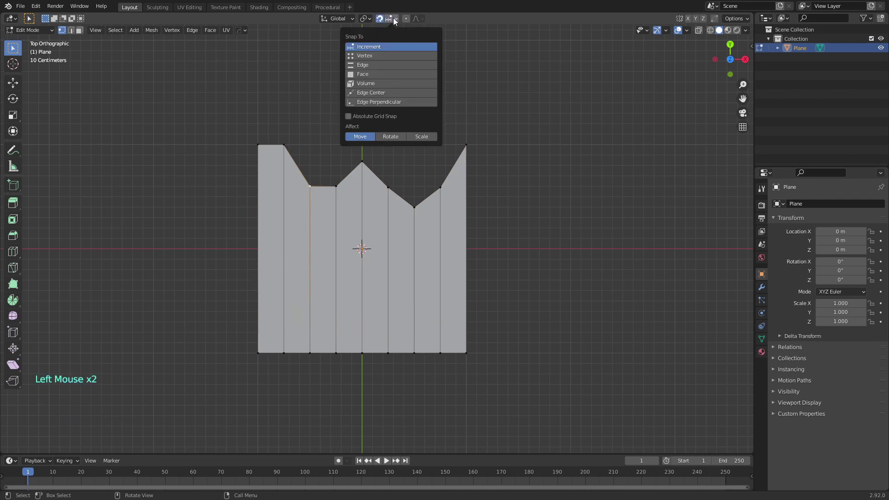
{"action": "left_click", "coordinate": [362, 56]}
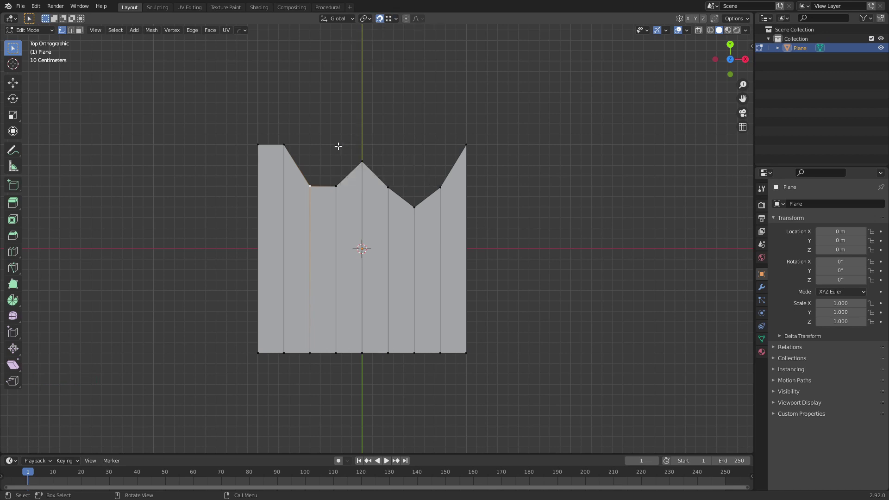
Move the notch vertex along Y to snap level with the plane's top-left corner.
{"action": "key", "text": "g"}
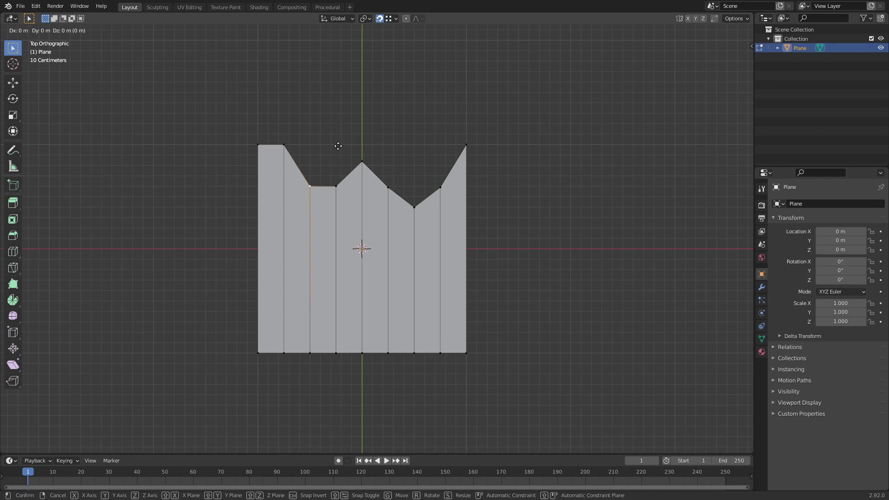
{"action": "key", "text": "y"}
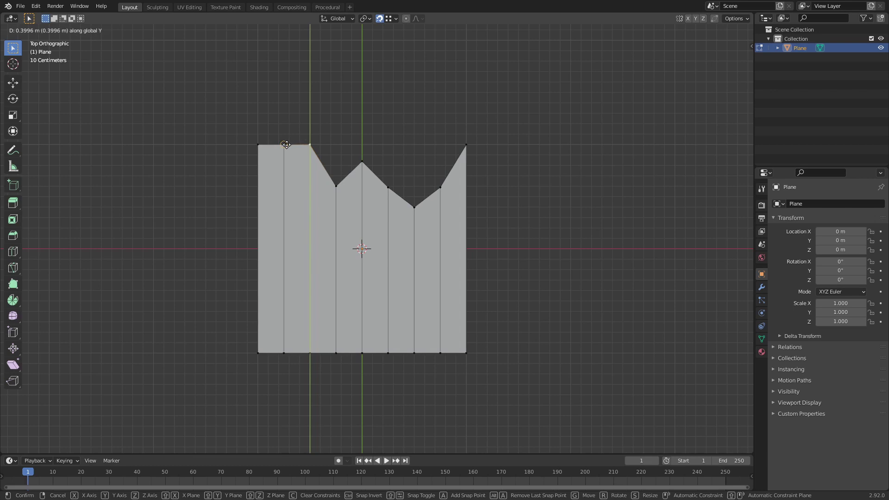
{"action": "left_click", "coordinate": [284, 143]}
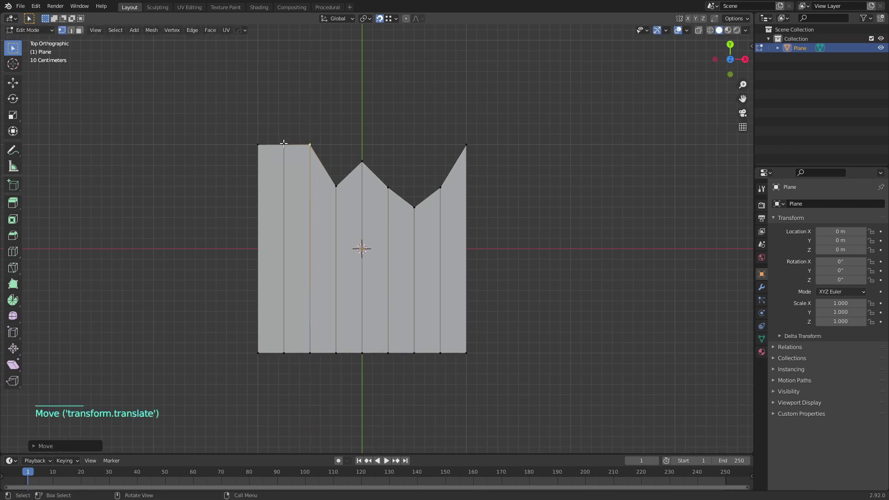
{"action": "left_click", "coordinate": [337, 184]}
Place the next notch vertex and set the pivot point to Active Element.
{"action": "key", "text": "g"}
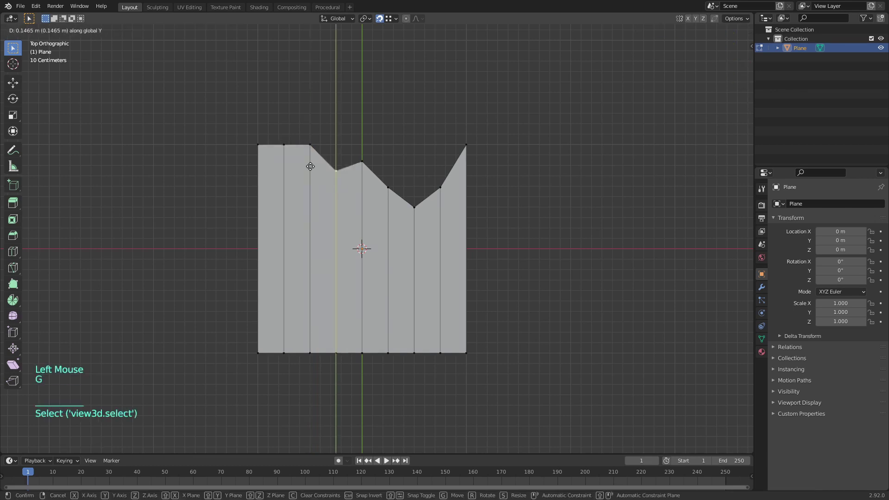
{"action": "left_click", "coordinate": [310, 186]}
{"action": "left_click", "coordinate": [365, 19]}
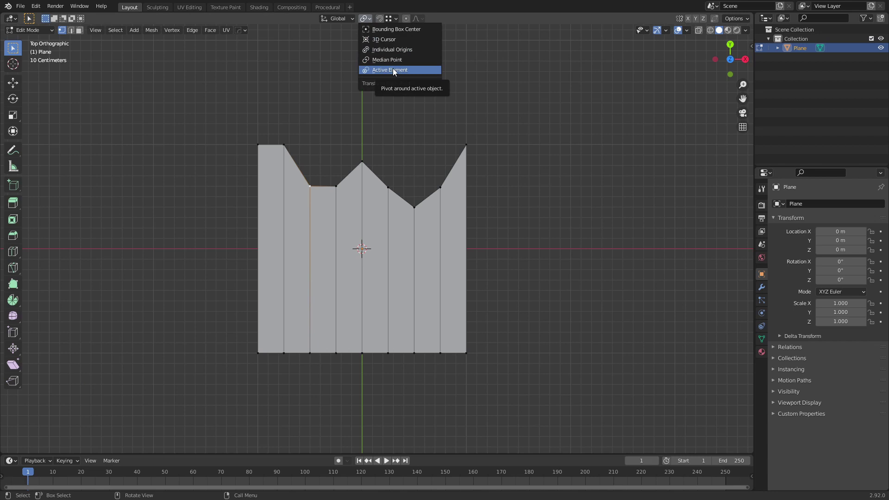
{"action": "left_click", "coordinate": [393, 70]}
Select the top vertices with the top-left corner active and scale them to 0 on Y.
{"action": "left_click", "coordinate": [332, 141]}
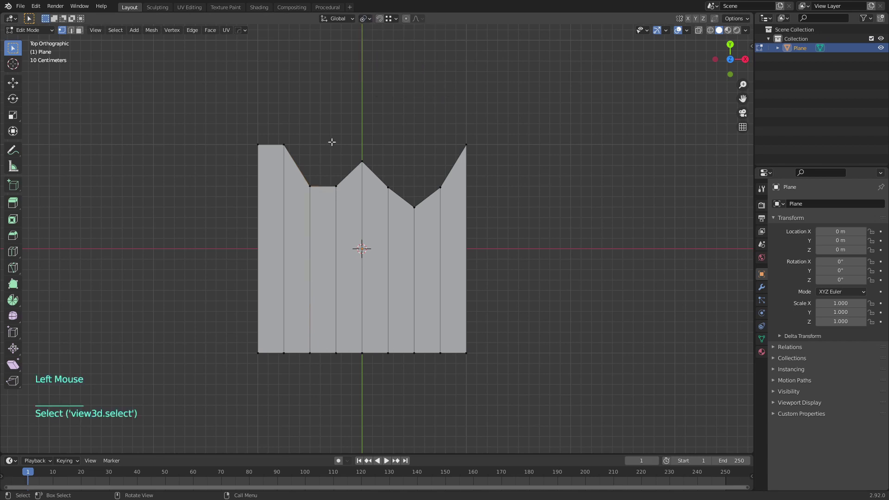
{"action": "left_click_drag", "start_coordinate": [294, 146], "coordinate": [450, 236]}
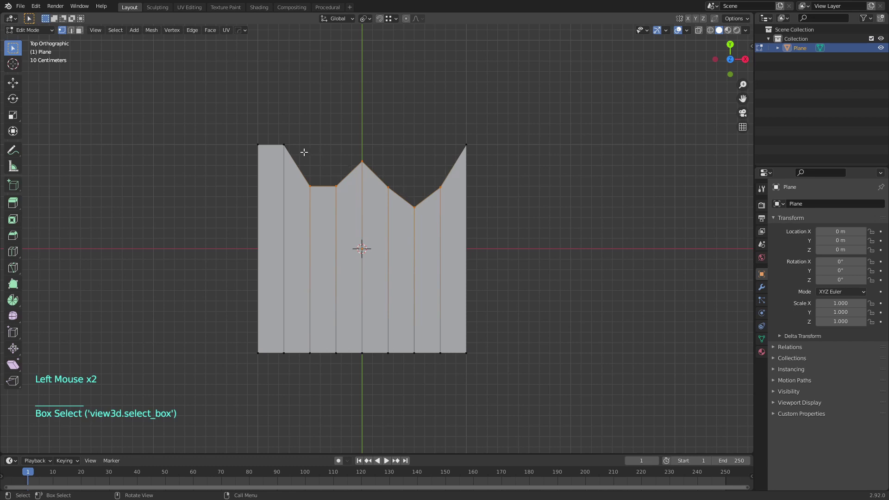
{"action": "left_click", "coordinate": [284, 145], "text": "shift"}
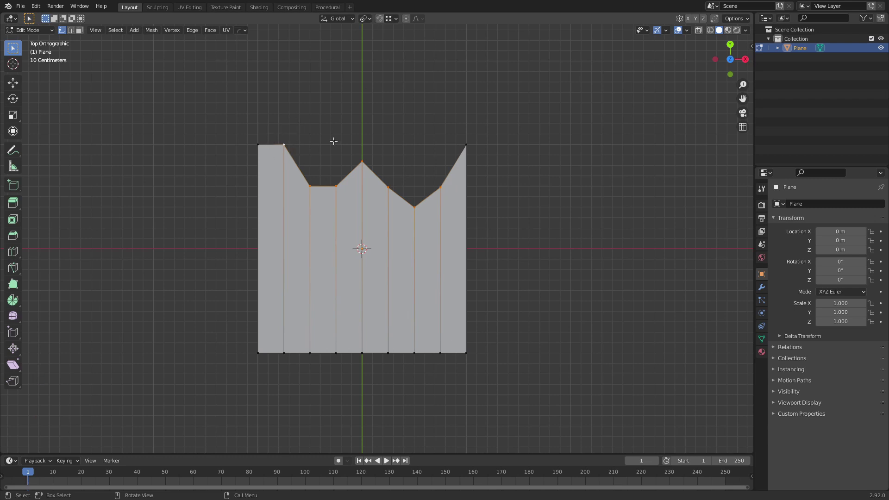
{"action": "key", "text": "s"}
{"action": "key", "text": "y"}
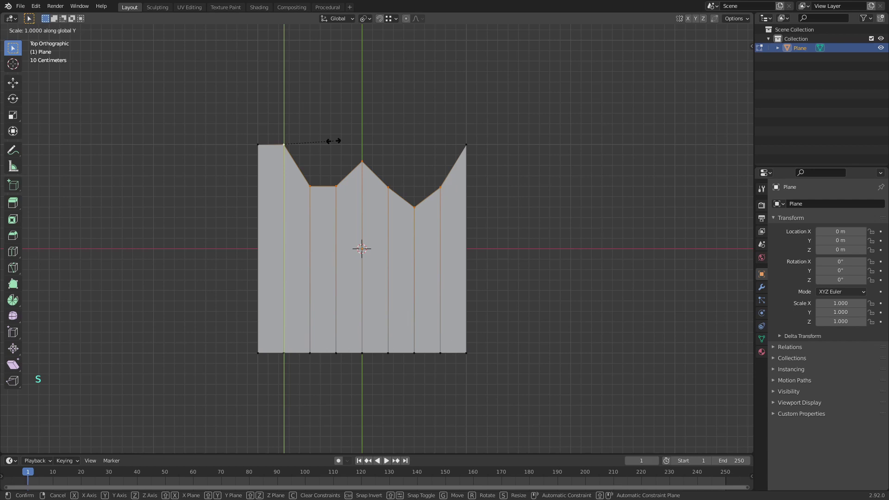
{"action": "key", "text": "0"}
{"action": "key", "text": "Return"}
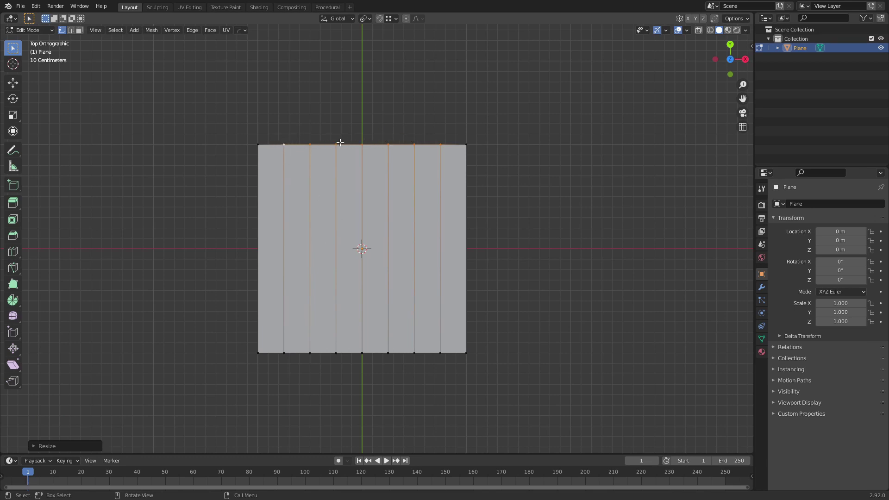
{"action": "key", "text": "alt+a"}
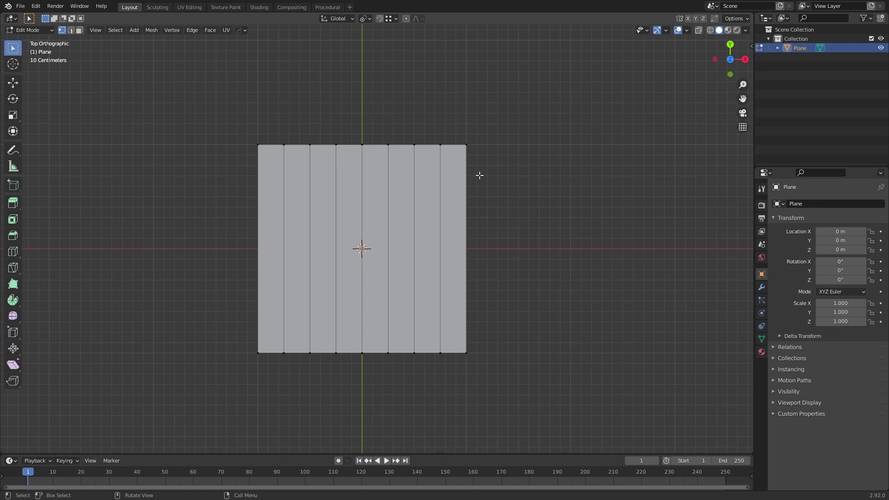
Leave Edit Mode and select the dented cube.
{"action": "key", "text": "Tab"}
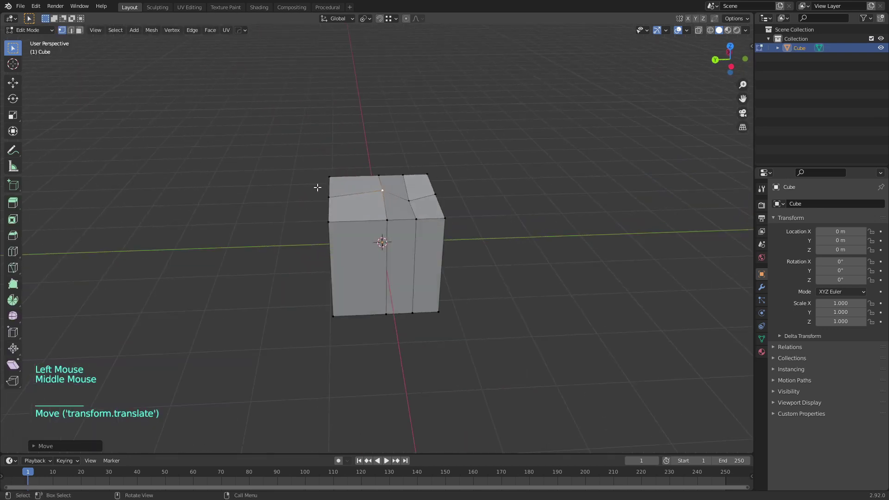
{"action": "middle_click_drag", "start_coordinate": [318, 189], "coordinate": [421, 247]}
{"action": "key", "text": "Tab"}
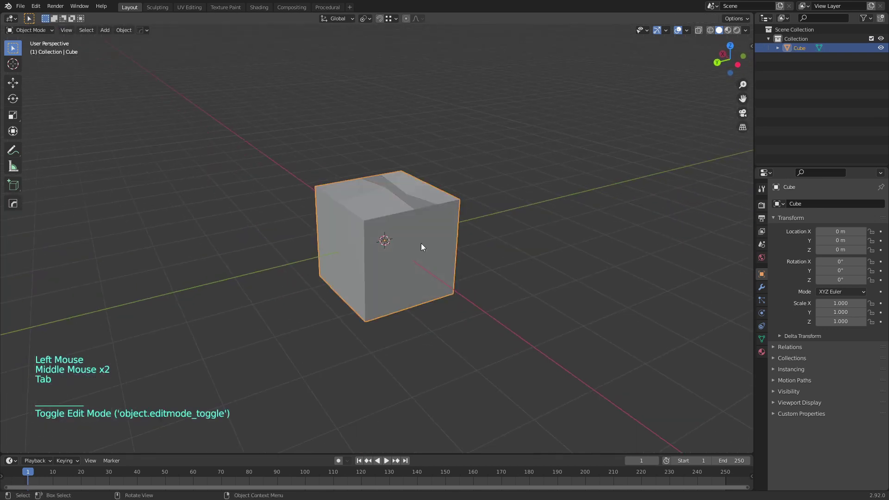
{"action": "left_click", "coordinate": [421, 243]}
{"action": "middle_click_drag", "start_coordinate": [476, 261], "coordinate": [514, 230]}
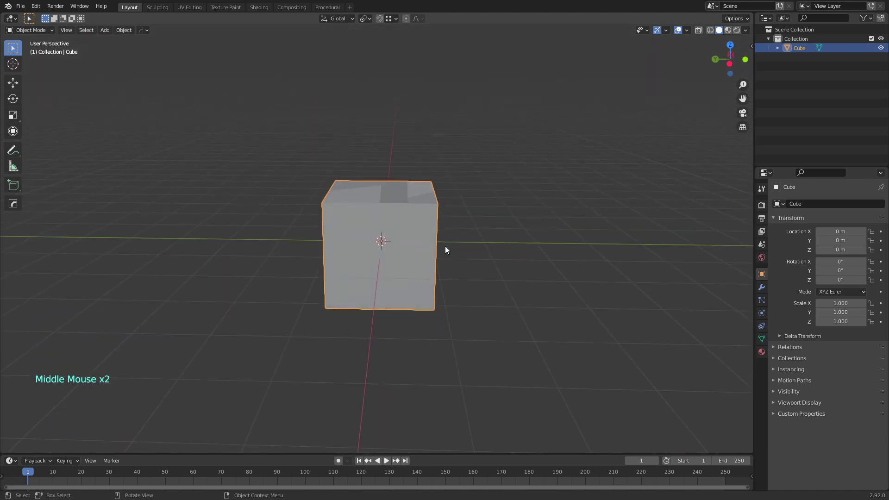
Tilt the cube 24.3° about the X axis and box-select its top.
{"action": "key", "text": "r"}
{"action": "key", "text": "x"}
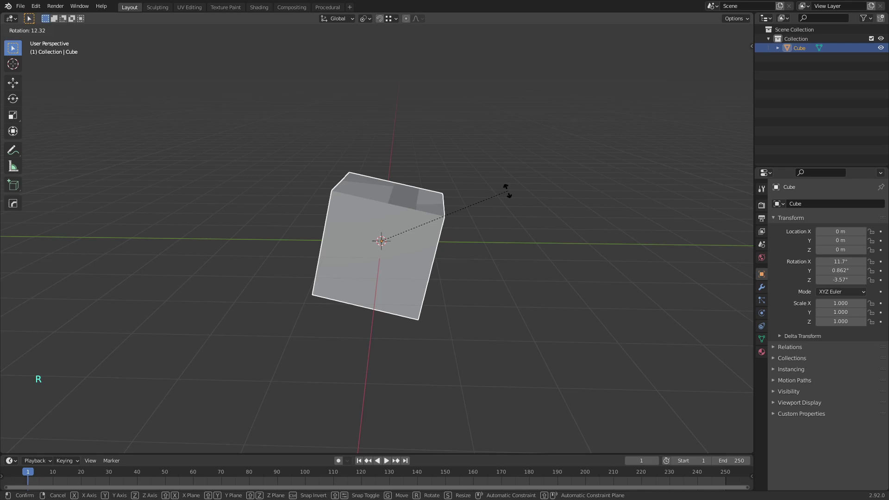
{"action": "left_click", "coordinate": [501, 220]}
{"action": "middle_click_drag", "start_coordinate": [499, 231], "coordinate": [423, 210]}
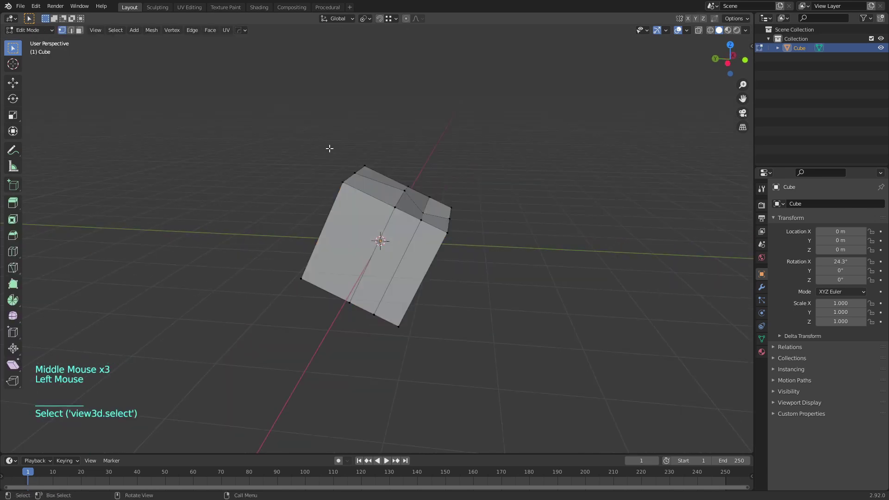
{"action": "middle_click_drag", "start_coordinate": [330, 148], "coordinate": [326, 143]}
{"action": "left_click_drag", "start_coordinate": [307, 131], "coordinate": [488, 250]}
Make the top corner vertex active and test a Z scale that leaves the top unchanged.
{"action": "left_click", "coordinate": [365, 164], "text": "shift"}
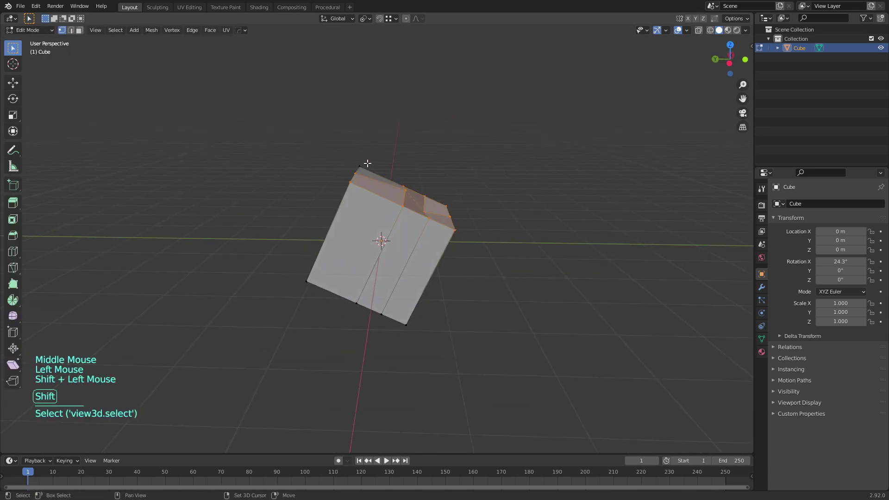
{"action": "left_click", "coordinate": [358, 163], "text": "shift"}
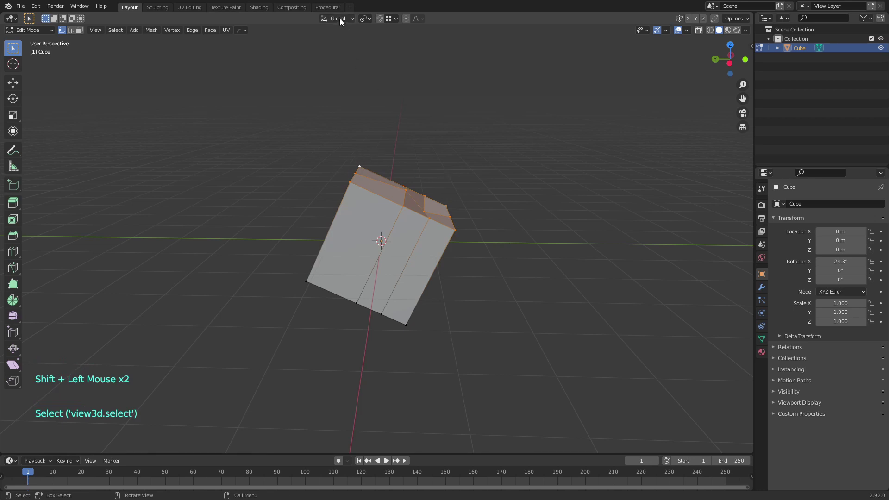
{"action": "left_click", "coordinate": [367, 18]}
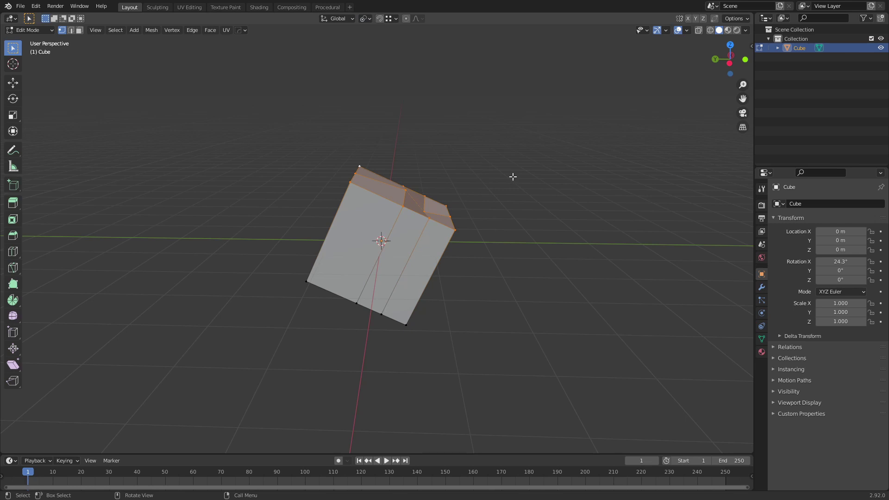
{"action": "key", "text": "g"}
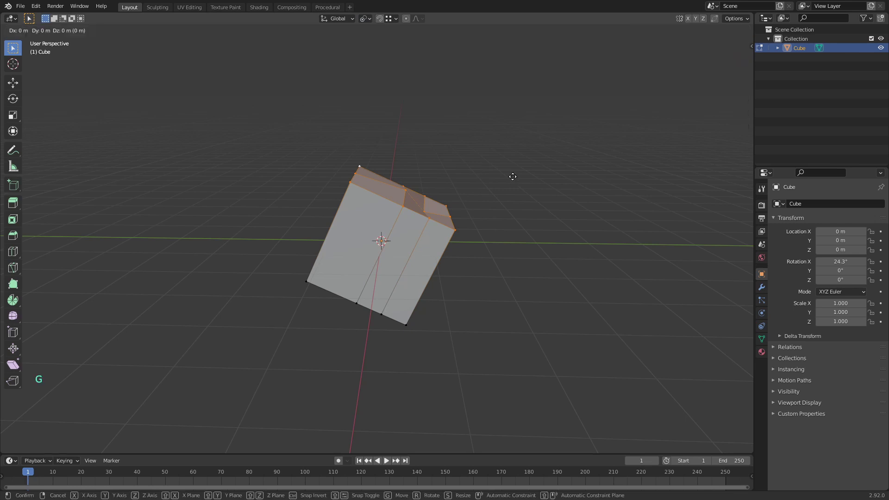
{"action": "key", "text": "s"}
{"action": "key", "text": "z"}
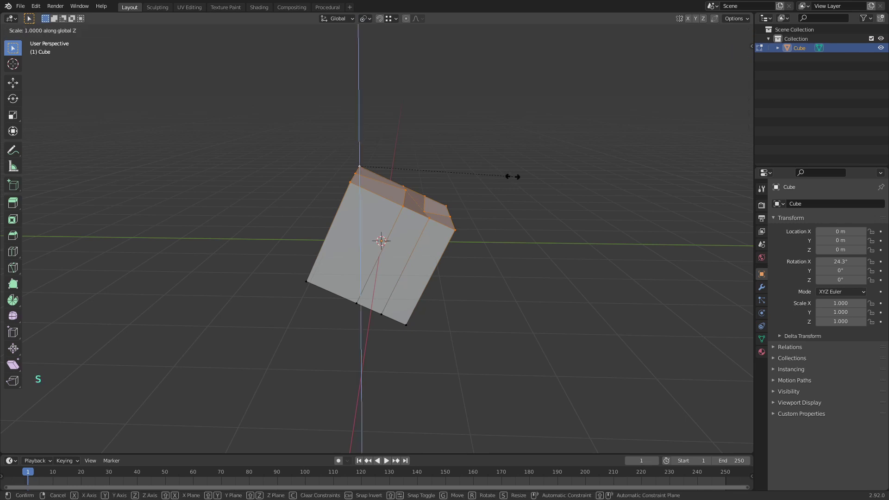
{"action": "left_click", "coordinate": [512, 176]}
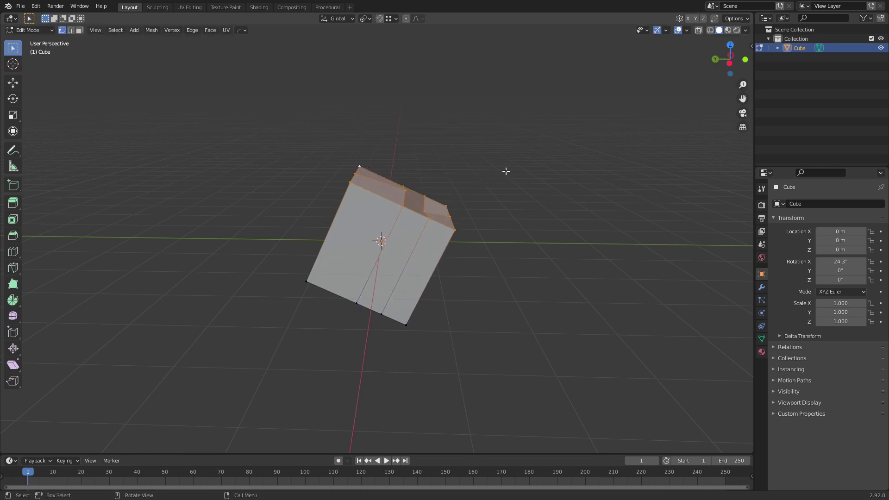
Flatten the top to 0 along the cube's local Z, then undo it.
{"action": "key", "text": "s"}
{"action": "key", "text": "z"}
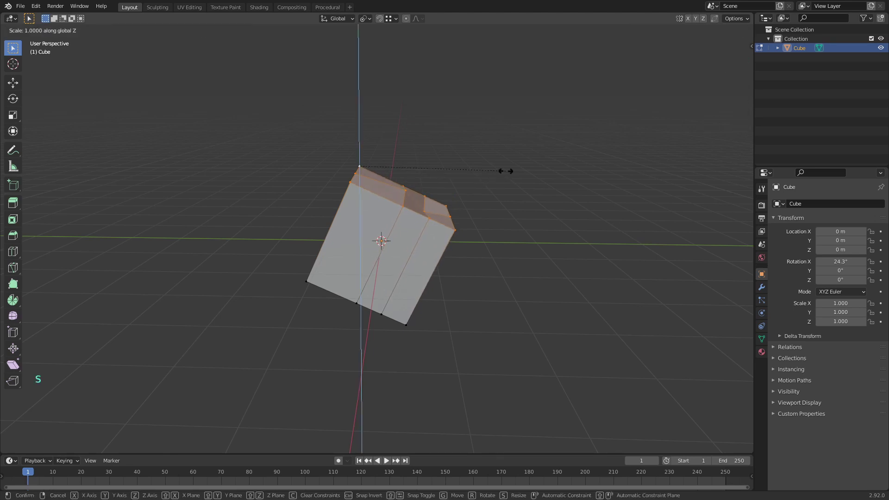
{"action": "key", "text": "z"}
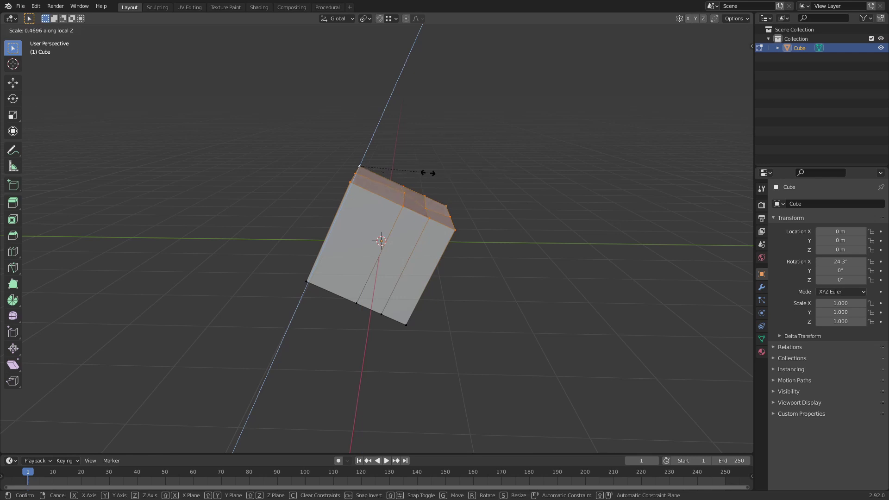
{"action": "type", "text": "0"}
{"action": "key", "text": "Return"}
{"action": "left_click", "coordinate": [343, 21]}
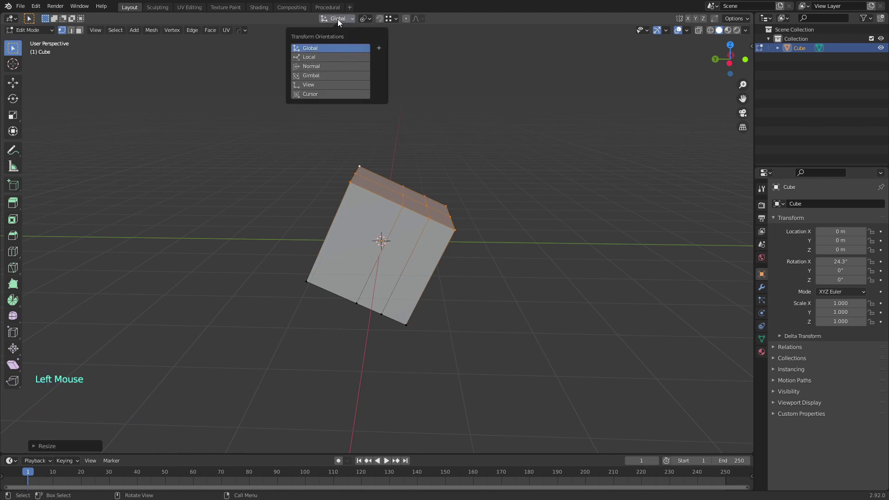
{"action": "key", "text": "ctrl+z"}
{"action": "key", "text": "ctrl+z"}
{"action": "key", "text": "ctrl+z"}
{"action": "key", "text": "ctrl+z"}
{"action": "key", "text": "ctrl+z"}
{"action": "key", "text": "ctrl+z"}
{"action": "key", "text": "ctrl+z"}
{"action": "key", "text": "ctrl+z"}
{"action": "key", "text": "ctrl+z"}
{"action": "key", "text": "ctrl+z"}
{"action": "key", "text": "ctrl+z"}
{"action": "key", "text": "ctrl+z"}
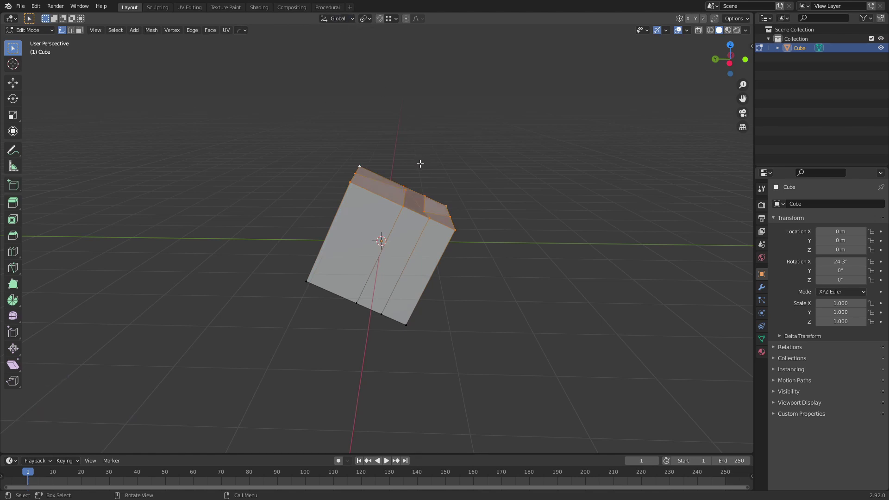
Start another scale of the top, cycling between global Z, local Z and no constraint.
{"action": "key", "text": "s"}
{"action": "key", "text": "z"}
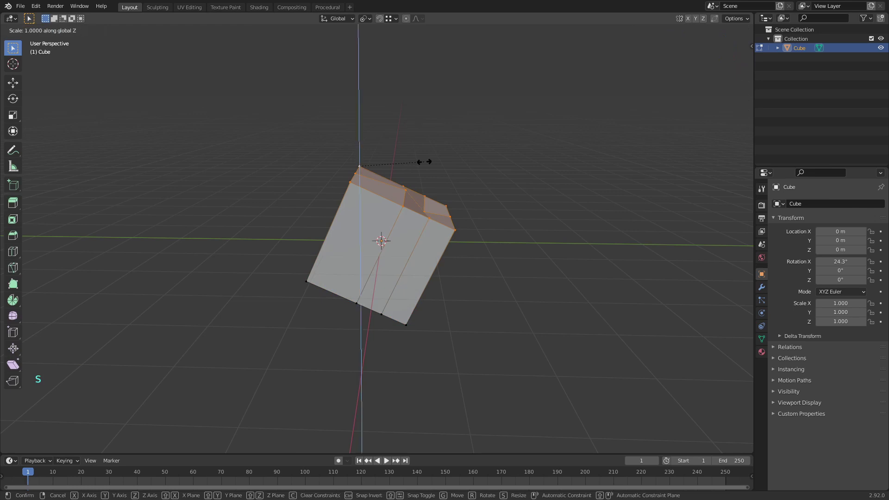
{"action": "key", "text": "z"}
{"action": "key", "text": "z"}
{"action": "key", "text": "z"}
{"action": "key", "text": "z"}
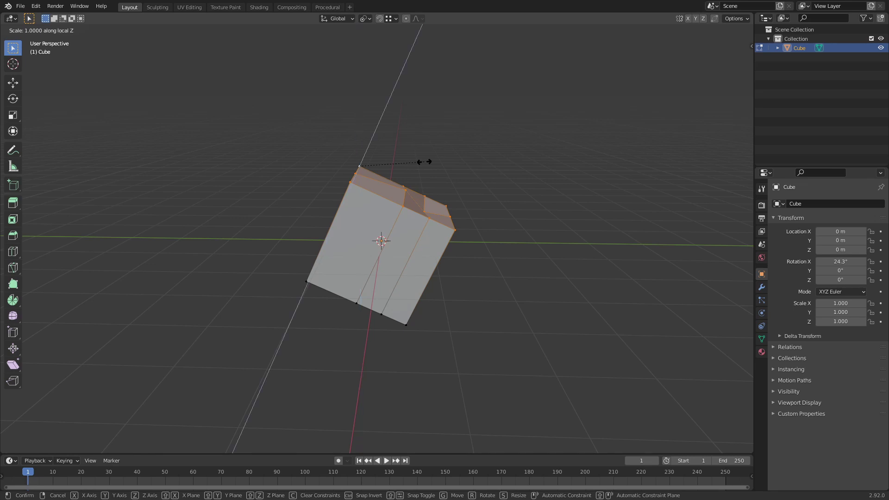
{"action": "key", "text": "z"}
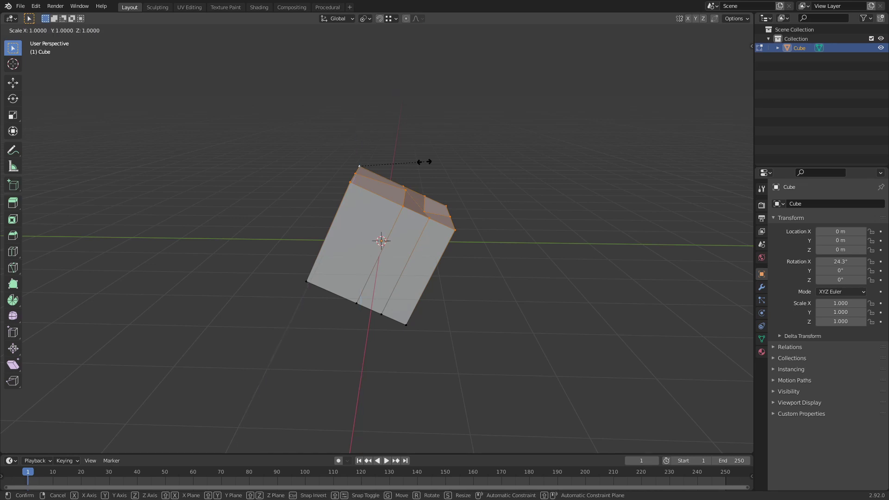
{"action": "key", "text": "z"}
{"action": "key", "text": "z"}
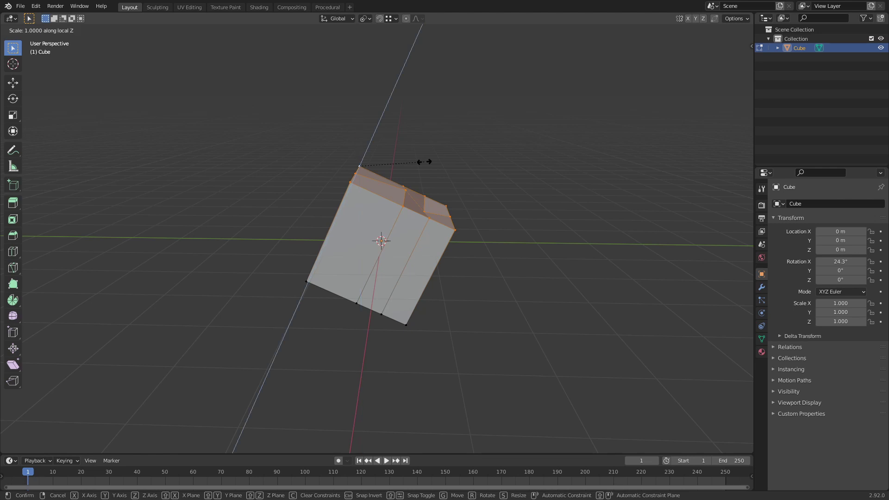
Confirm the unchanged scale, return to Object Mode and select the cube.
{"action": "left_click", "coordinate": [424, 162]}
{"action": "key", "text": "Tab"}
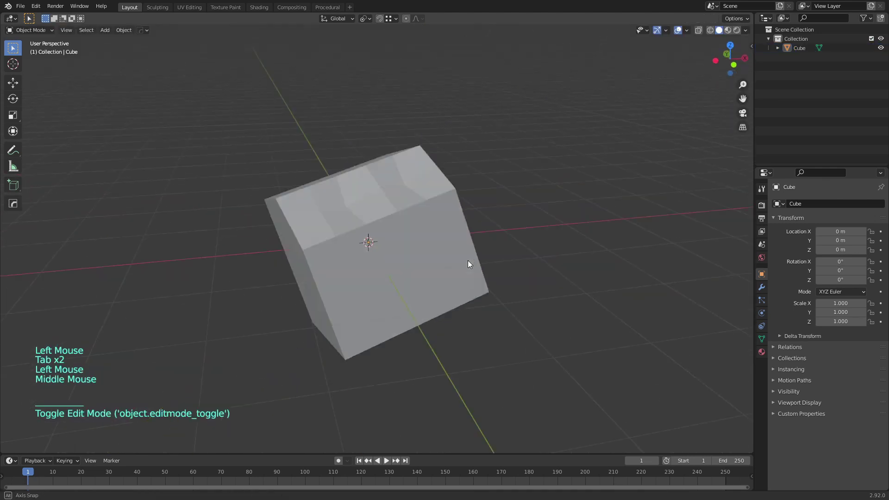
{"action": "left_click", "coordinate": [429, 237]}
{"action": "middle_click_drag", "start_coordinate": [468, 260], "coordinate": [373, 148]}
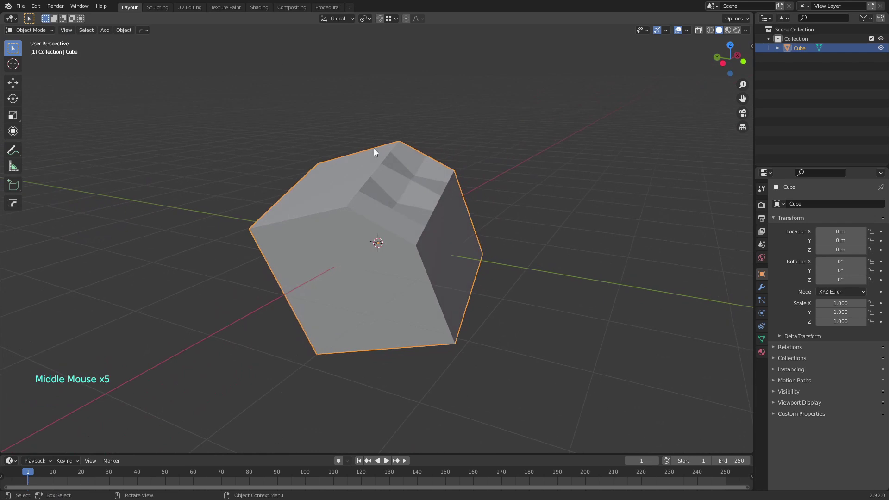
{"action": "left_click", "coordinate": [341, 18]}
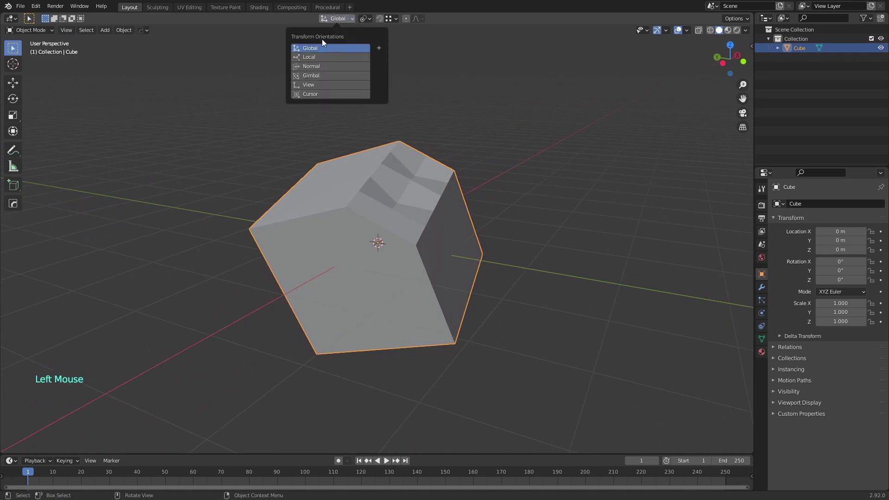
{"action": "middle_click_drag", "start_coordinate": [398, 167], "coordinate": [374, 215]}
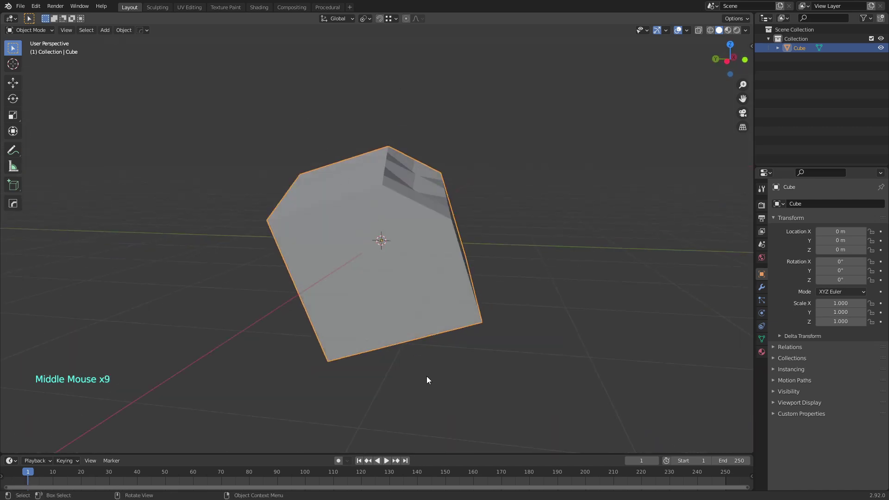
{"action": "middle_click_drag", "start_coordinate": [457, 341], "coordinate": [394, 235]}
{"action": "middle_click_drag", "start_coordinate": [432, 196], "coordinate": [361, 195]}
Enter Edit Mode and select the top corner and left corner vertices.
{"action": "key", "text": "Tab"}
{"action": "scroll", "coordinate": [415, 159], "scroll_direction": "up", "scroll_amount": 2}
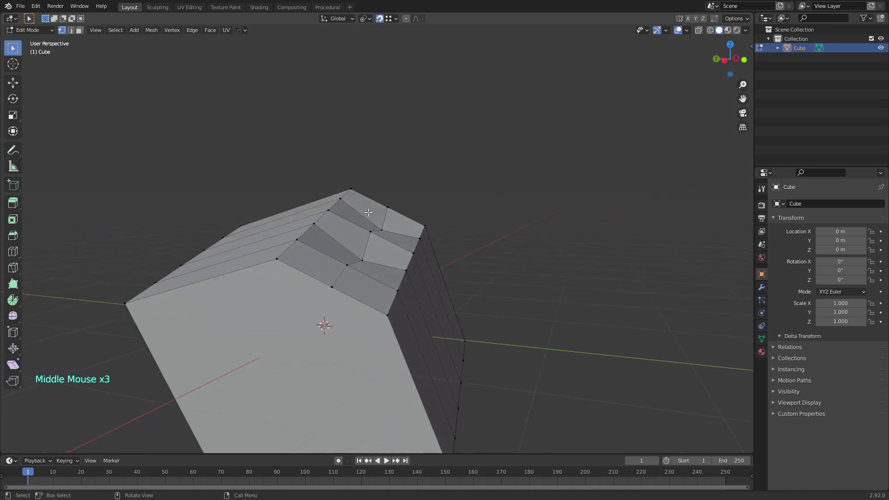
{"action": "left_click", "coordinate": [352, 188]}
{"action": "left_click", "coordinate": [351, 189]}
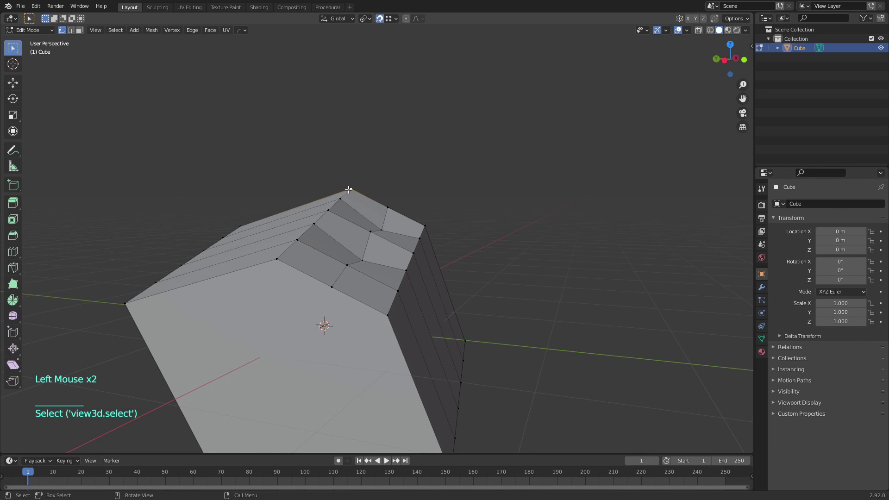
{"action": "left_click", "coordinate": [277, 260], "text": "shift"}
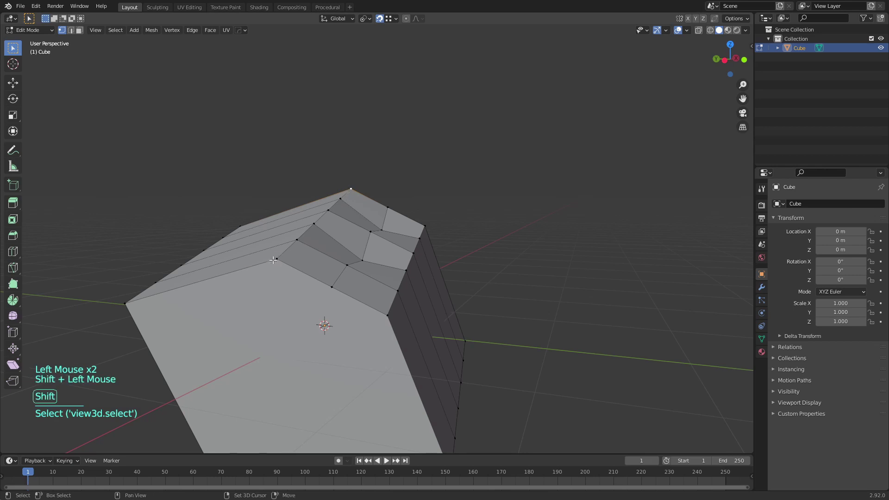
Add the lower corner vertex and create a custom 'Face' transform orientation from the three.
{"action": "left_click", "coordinate": [387, 315], "text": "shift"}
{"action": "middle_click_drag", "start_coordinate": [417, 241], "coordinate": [420, 217]}
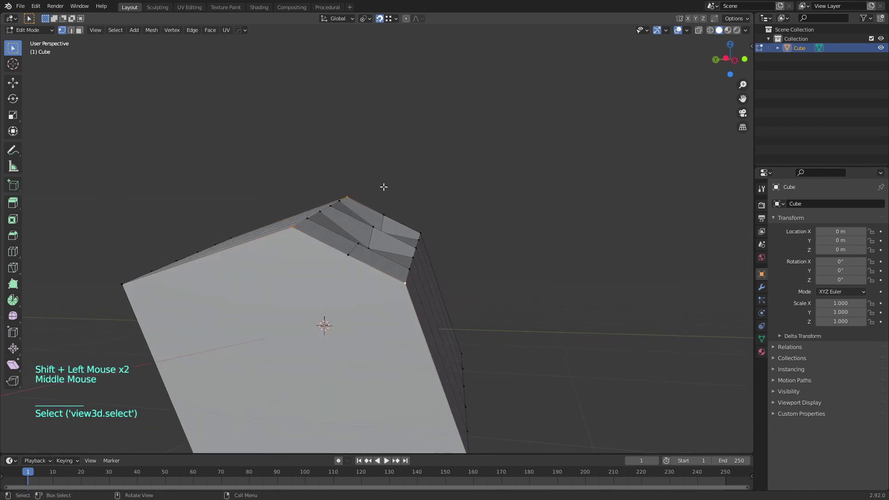
{"action": "left_click", "coordinate": [352, 18]}
{"action": "left_click", "coordinate": [378, 47]}
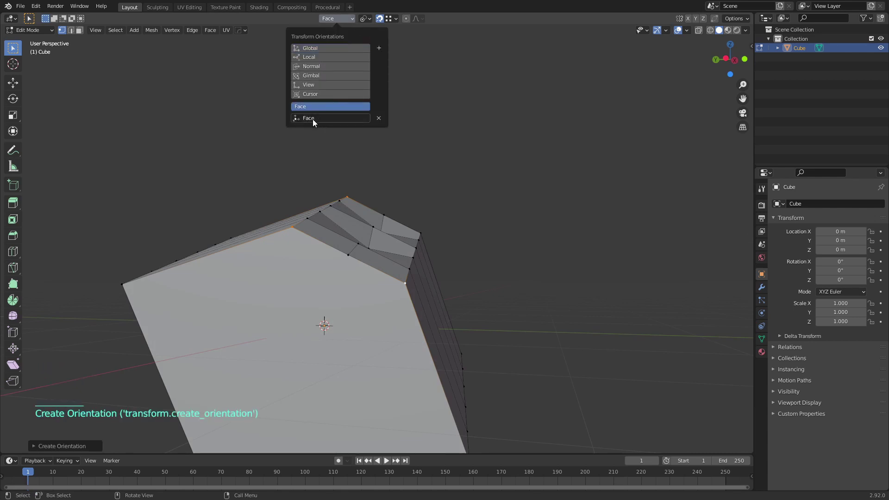
Disable proportional editing and box-select the uneven top faces.
{"action": "middle_click_drag", "start_coordinate": [411, 191], "coordinate": [414, 190]}
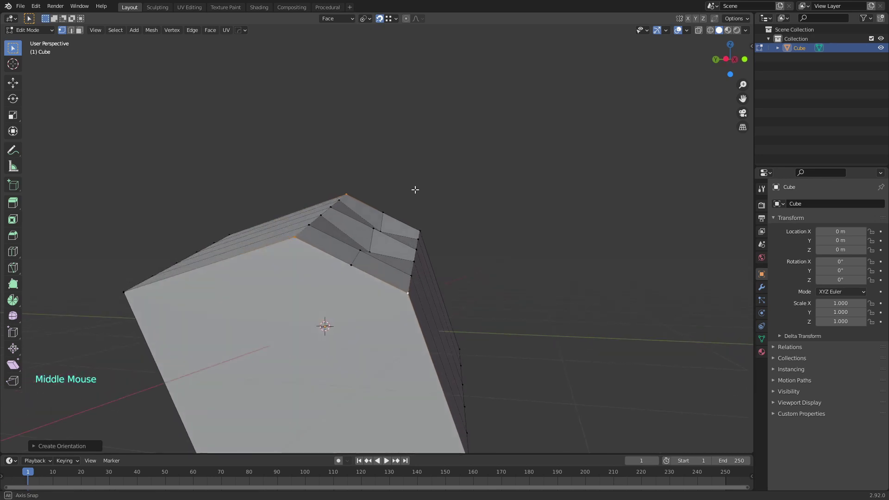
{"action": "left_click", "coordinate": [379, 18]}
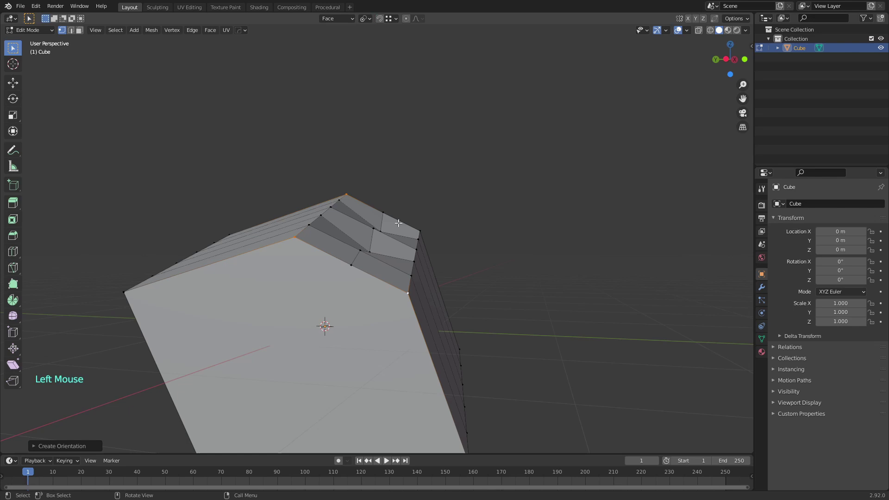
{"action": "middle_click_drag", "start_coordinate": [405, 206], "coordinate": [404, 215]}
{"action": "scroll", "coordinate": [388, 227], "scroll_direction": "up", "scroll_amount": 1}
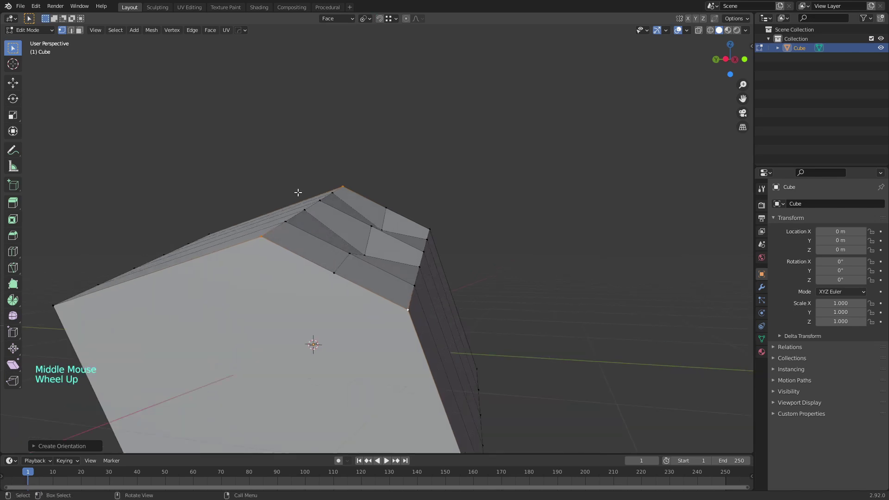
{"action": "left_click_drag", "start_coordinate": [225, 132], "coordinate": [459, 331]}
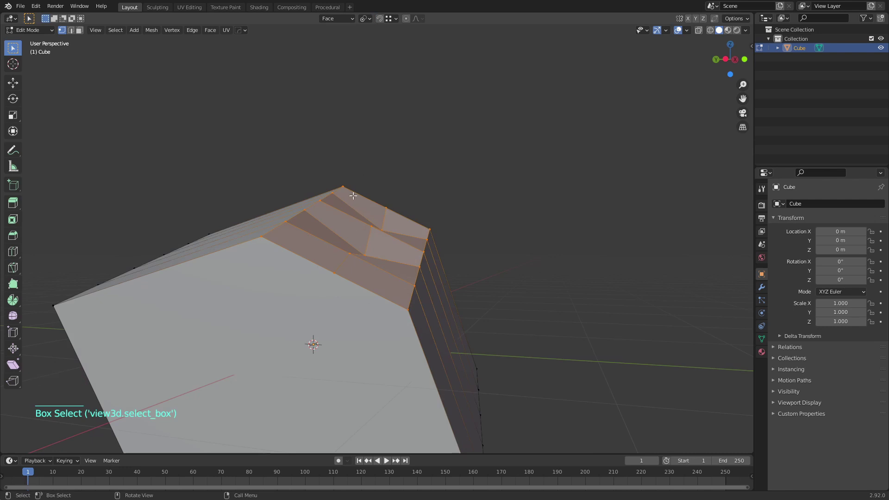
Drop the topmost face from the selection and scale the rest to 0 along Face Z.
{"action": "left_click", "coordinate": [341, 182], "text": "shift"}
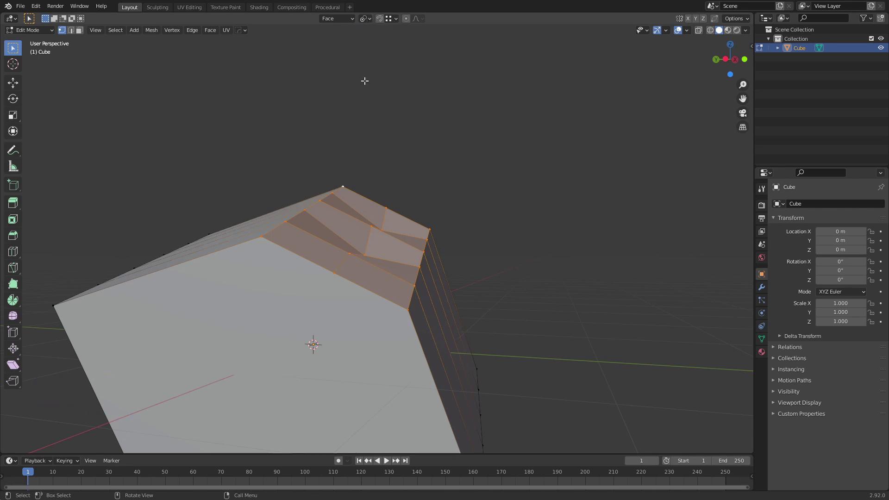
{"action": "key", "text": "s"}
{"action": "key", "text": "z"}
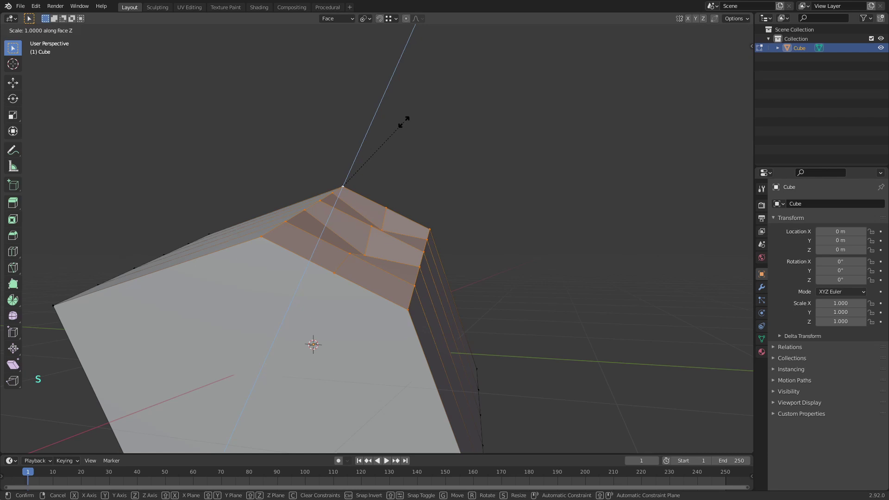
{"action": "key", "text": "0"}
{"action": "key", "text": "Return"}
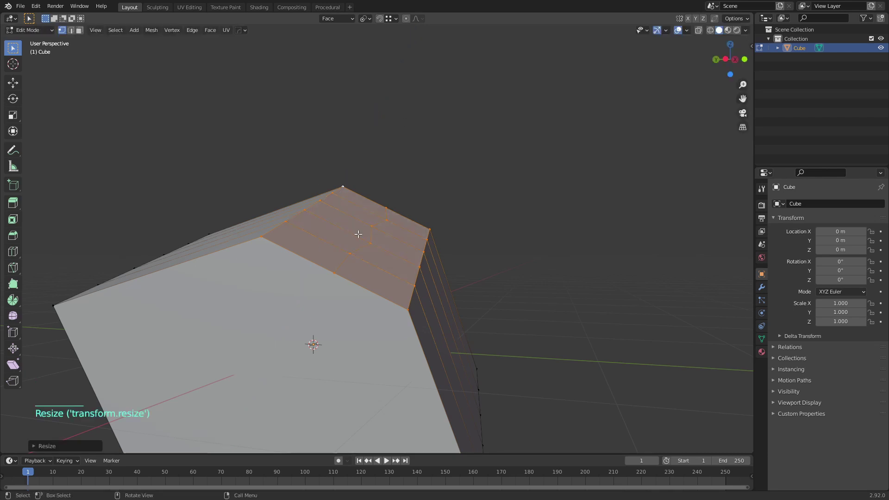
{"action": "middle_click_drag", "start_coordinate": [358, 234], "coordinate": [418, 244]}
{"action": "middle_click_drag", "start_coordinate": [461, 201], "coordinate": [484, 212]}
{"action": "left_click", "coordinate": [538, 185]}
Select the shortest edge path from the top-edge vertex down to the lower vertex.
{"action": "scroll", "coordinate": [475, 222], "scroll_direction": "down", "scroll_amount": 3}
{"action": "left_click", "coordinate": [474, 222]}
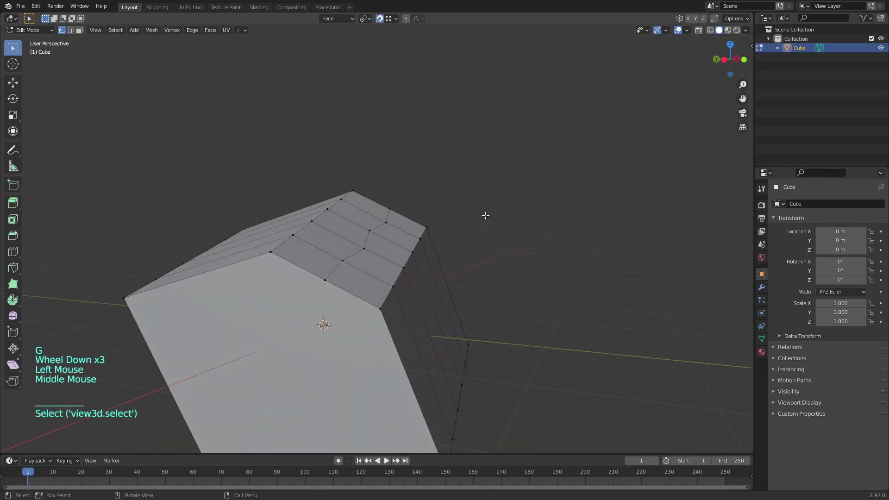
{"action": "scroll", "coordinate": [484, 212], "scroll_direction": "up", "scroll_amount": 2}
{"action": "mouse_move", "coordinate": [395, 224]}
{"action": "middle_mouse_down"}
{"action": "mouse_move", "coordinate": [414, 227]}
{"action": "mouse_move", "coordinate": [398, 218]}
{"action": "middle_mouse_up"}
{"action": "left_click", "coordinate": [387, 200]}
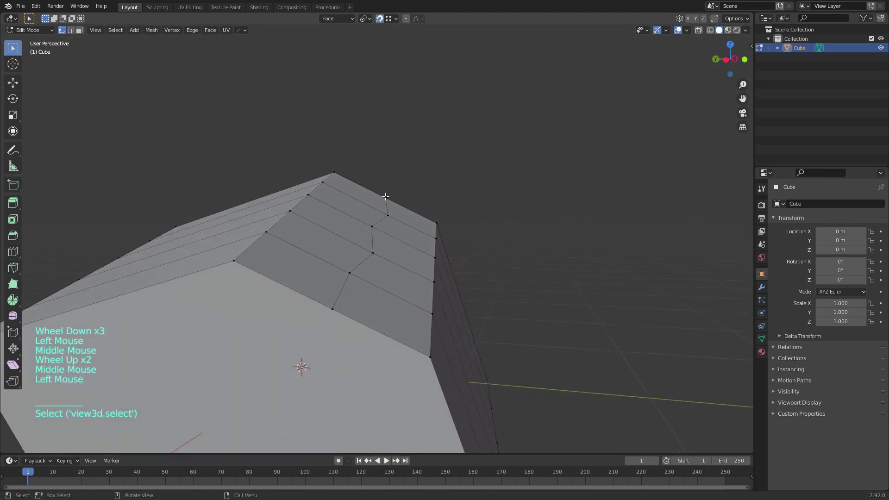
{"action": "left_click", "coordinate": [332, 309], "text": "ctrl"}
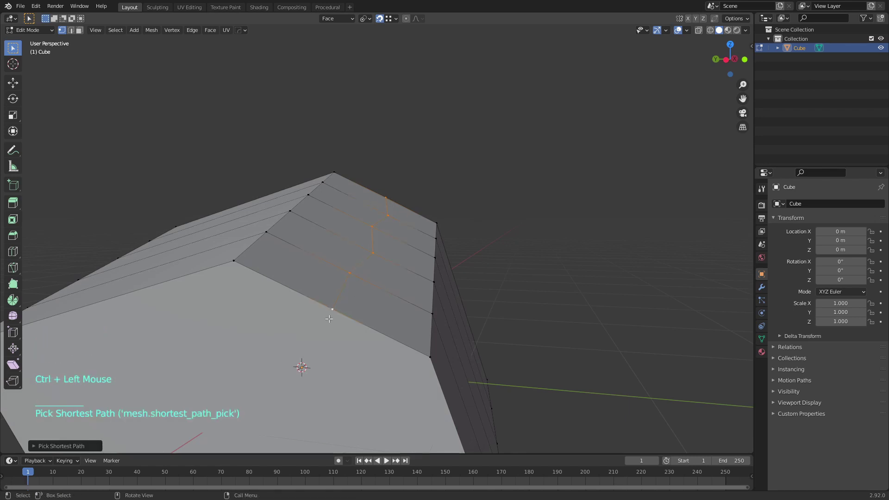
{"action": "middle_click_drag", "start_coordinate": [393, 247], "coordinate": [374, 205], "text": "shift"}
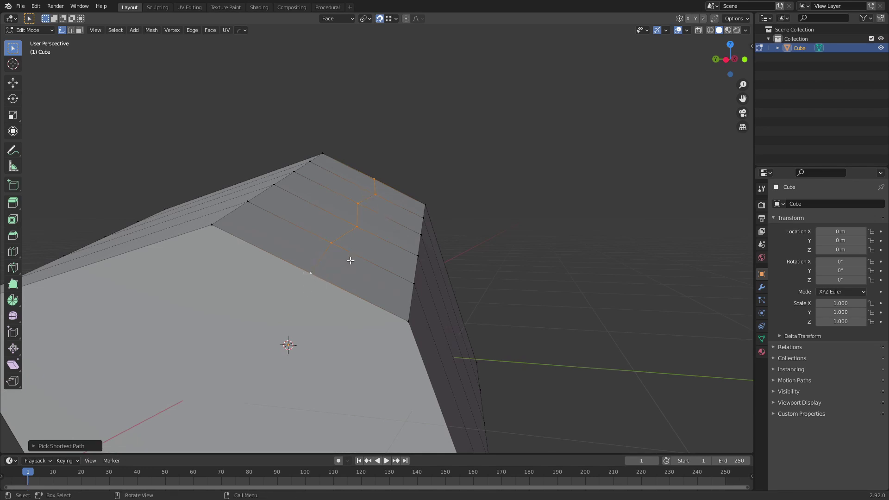
Flatten the selected path to 0 along the Face orientation's Y axis.
{"action": "key", "text": "s"}
{"action": "key", "text": "y"}
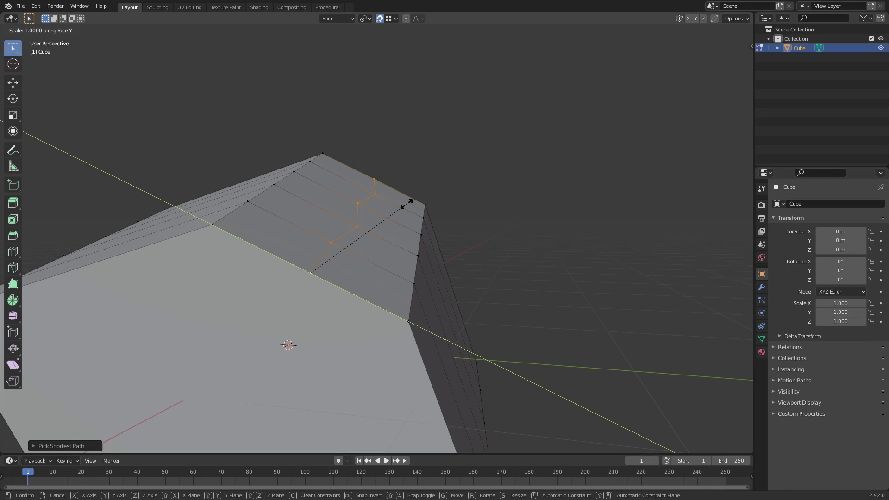
{"action": "key", "text": "Return"}
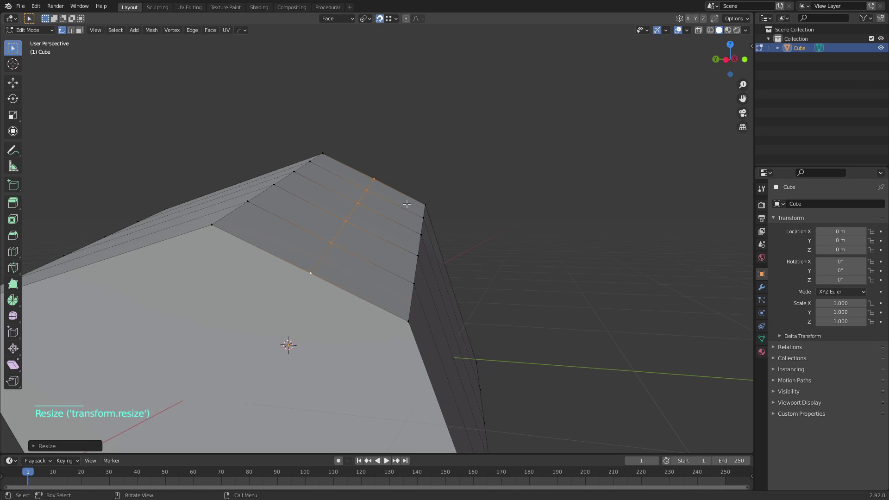
{"action": "left_click", "coordinate": [420, 178]}
Re-enter Edit Mode and pick the vertex in the middle of the cube's top.
{"action": "key", "text": "Tab"}
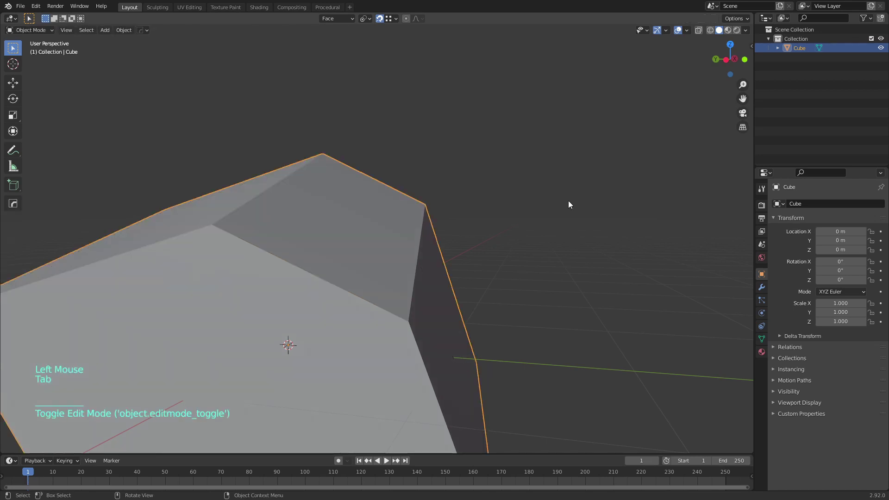
{"action": "middle_click_drag", "start_coordinate": [570, 202], "coordinate": [515, 223]}
{"action": "scroll", "coordinate": [478, 248], "scroll_direction": "down", "scroll_amount": 2}
{"action": "key", "text": "Tab"}
{"action": "middle_click_drag", "start_coordinate": [478, 248], "coordinate": [555, 190]}
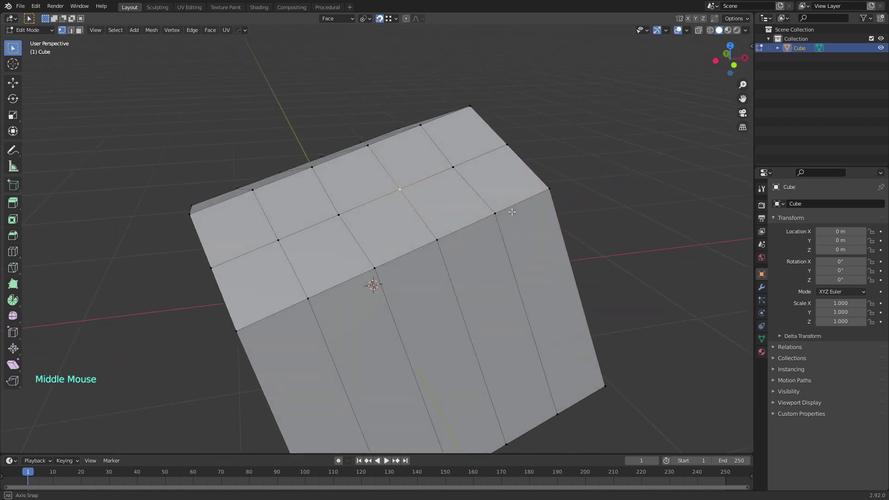
{"action": "left_click", "coordinate": [556, 190]}
{"action": "middle_click_drag", "start_coordinate": [449, 178], "coordinate": [476, 187]}
{"action": "middle_click_drag", "start_coordinate": [415, 191], "coordinate": [392, 247]}
{"action": "left_click", "coordinate": [407, 193]}
{"action": "left_click", "coordinate": [385, 242]}
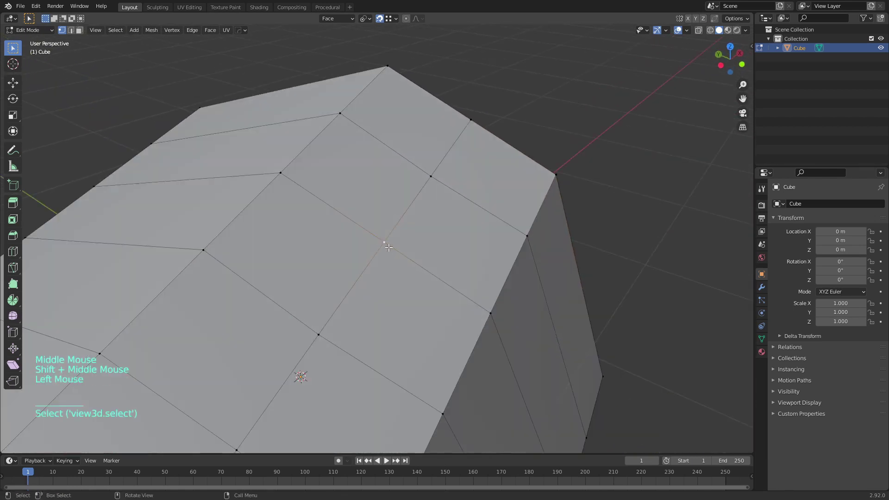
Slide that vertex downward along its own edge and confirm.
{"action": "key", "text": "g"}
{"action": "key", "text": "g"}
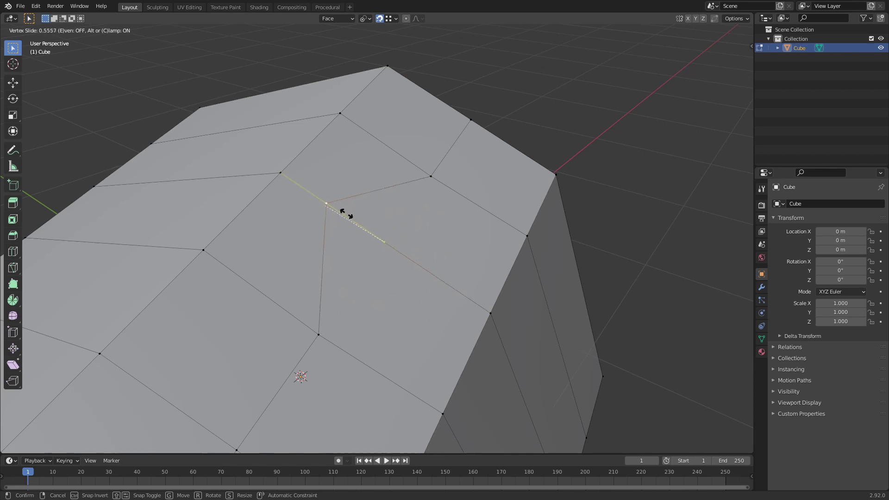
{"action": "left_click", "coordinate": [453, 279]}
{"action": "scroll", "coordinate": [380, 246], "scroll_direction": "down", "scroll_amount": 4}
{"action": "key", "text": "Tab"}
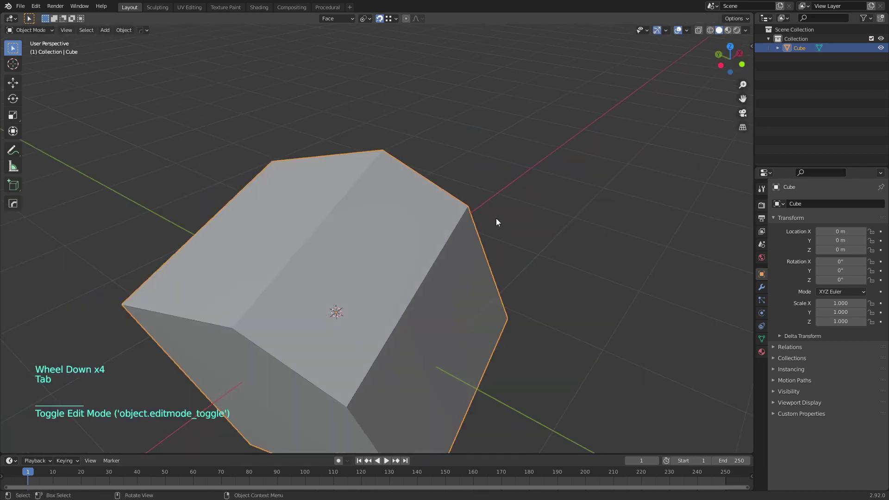
{"action": "key", "text": "Tab"}
{"action": "middle_click_drag", "start_coordinate": [368, 189], "coordinate": [420, 197]}
Move two vertices on the cube's top out of place with G.
{"action": "key", "text": "g"}
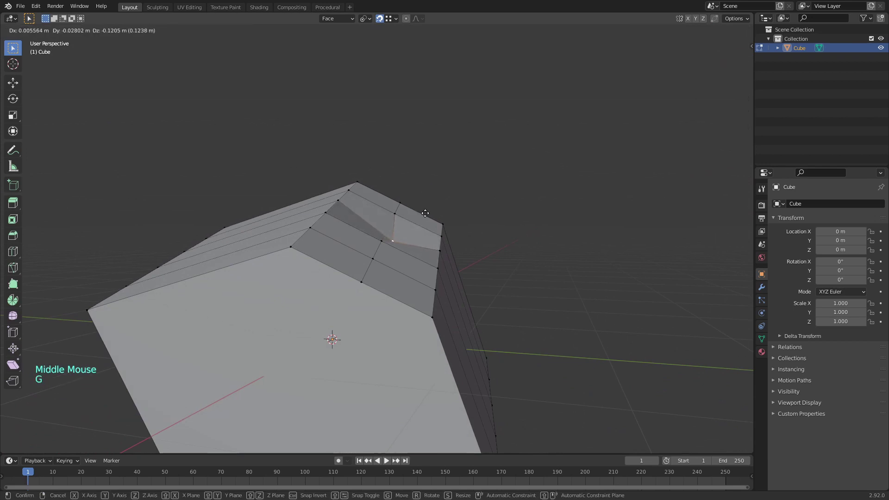
{"action": "left_click", "coordinate": [424, 214]}
{"action": "left_click", "coordinate": [374, 254]}
{"action": "key", "text": "g"}
{"action": "left_click", "coordinate": [354, 241]}
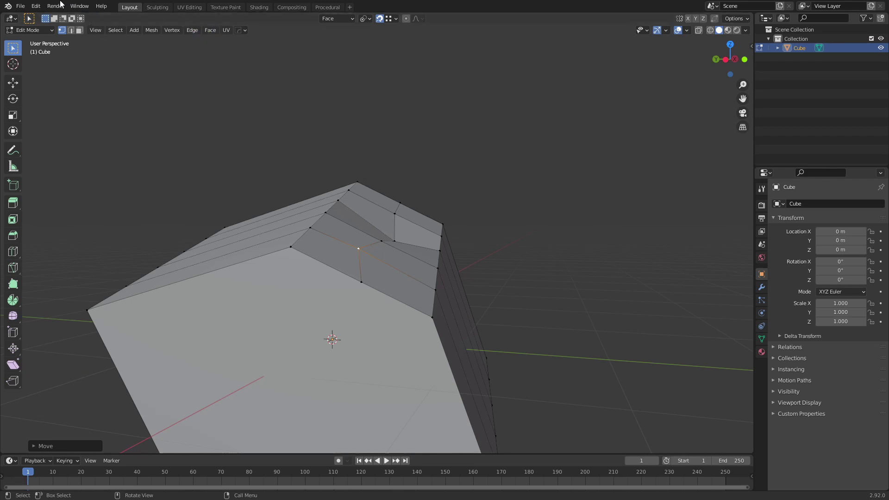
Select all the top faces and flatten them onto one plane with LoopTools Flatten.
{"action": "middle_click_drag", "start_coordinate": [459, 182], "coordinate": [440, 183]}
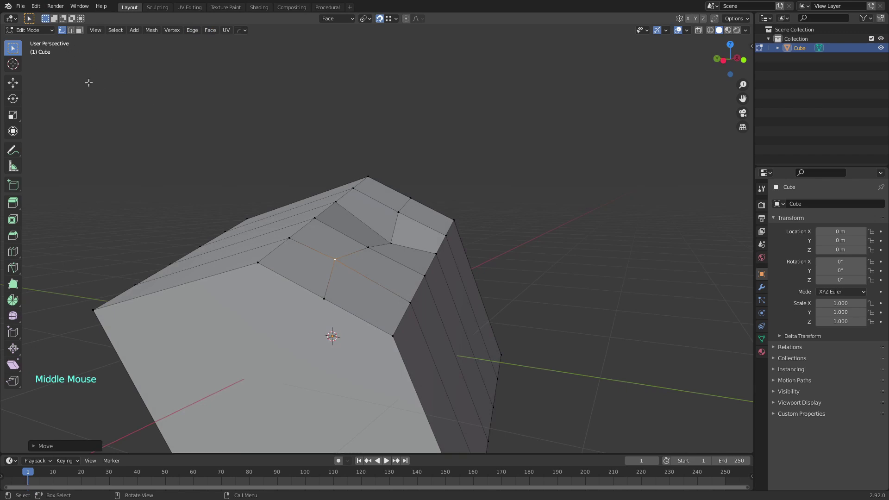
{"action": "middle_click_drag", "start_coordinate": [259, 163], "coordinate": [220, 118], "text": "shift"}
{"action": "left_click_drag", "start_coordinate": [221, 66], "coordinate": [468, 306]}
{"action": "middle_click_drag", "start_coordinate": [466, 289], "coordinate": [462, 244]}
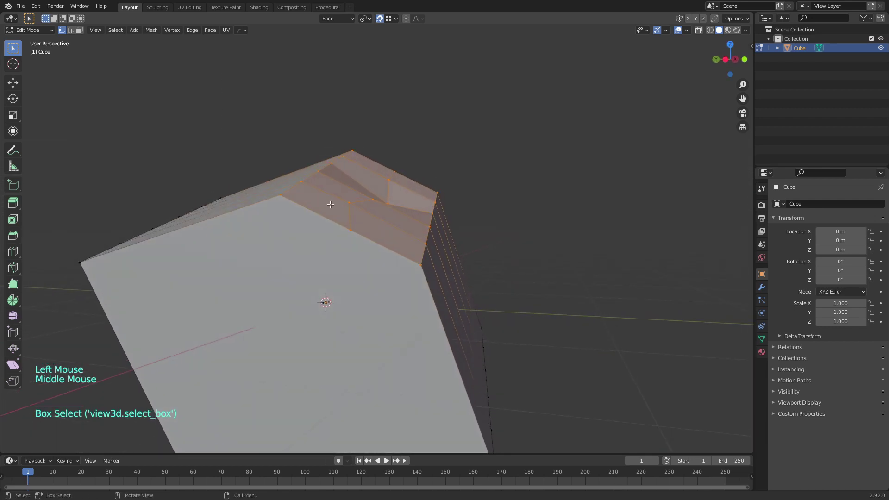
{"action": "right_click", "coordinate": [408, 188]}
{"action": "mouse_move", "coordinate": [387, 174]}
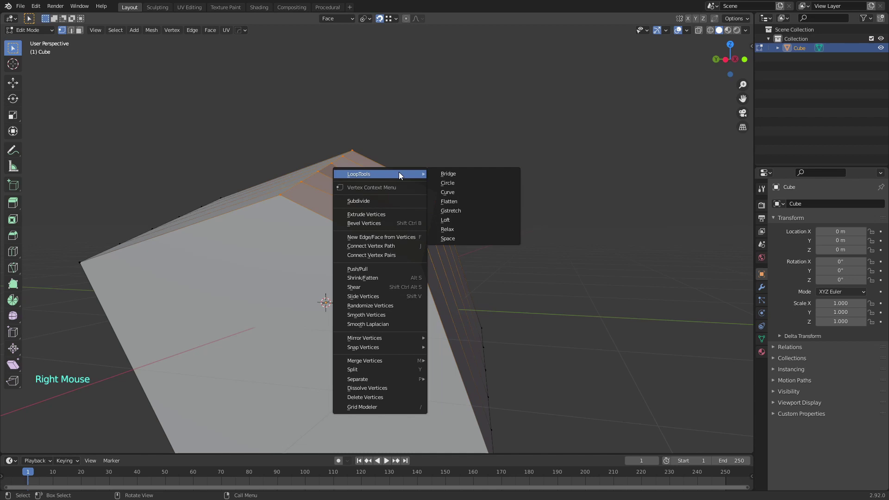
{"action": "left_click", "coordinate": [461, 199]}
{"action": "middle_click_drag", "start_coordinate": [460, 198], "coordinate": [402, 197]}
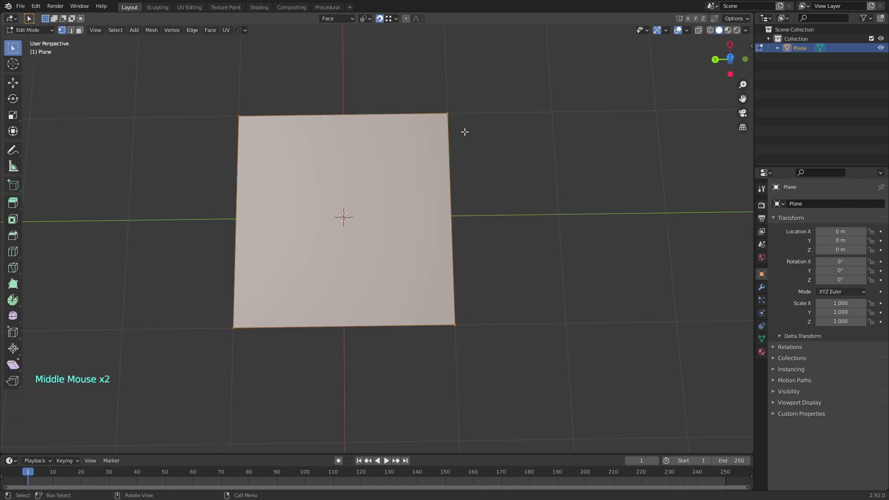
Inset the plane's face and add vertical and horizontal loop cuts through the centre.
{"action": "key", "text": "i"}
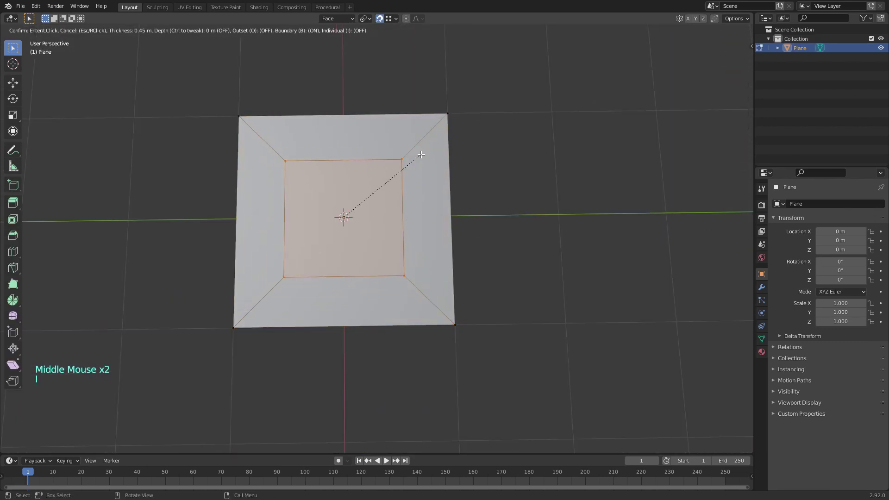
{"action": "left_click", "coordinate": [405, 166]}
{"action": "key", "text": "ctrl+r"}
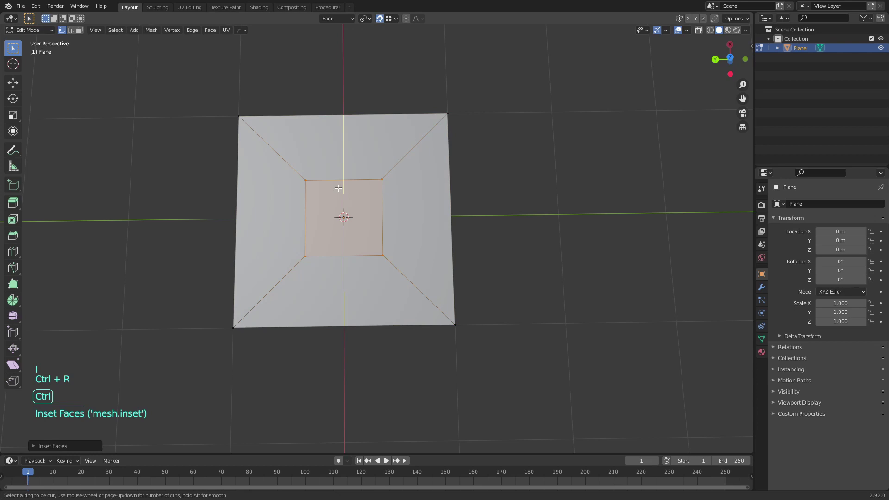
{"action": "left_click", "coordinate": [341, 165]}
{"action": "key", "text": "ctrl+r"}
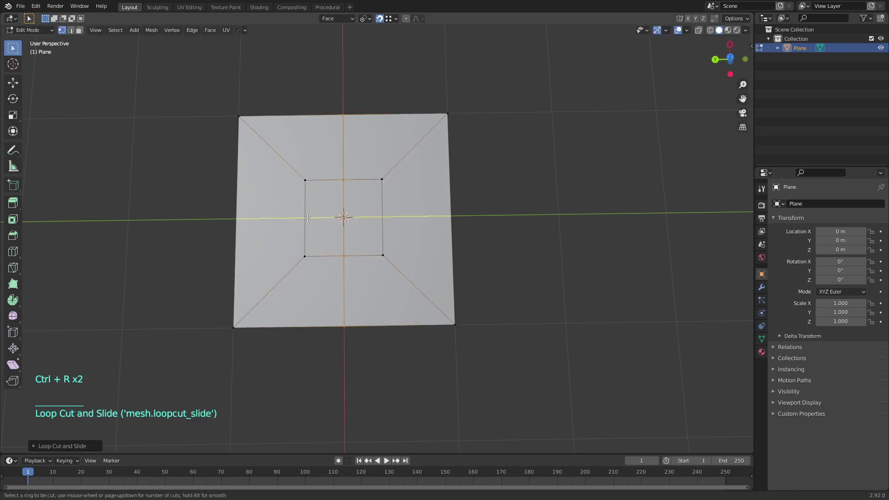
{"action": "left_click", "coordinate": [307, 217]}
{"action": "left_click", "coordinate": [308, 214]}
{"action": "left_click", "coordinate": [463, 197]}
{"action": "left_click", "coordinate": [294, 177]}
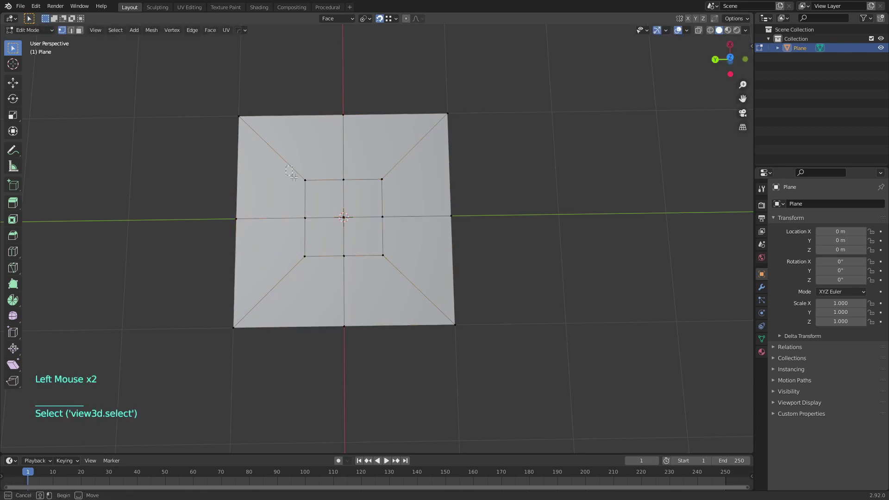
Delete the centre vertex to open a hole in the plane.
{"action": "left_click_drag", "start_coordinate": [398, 269], "coordinate": [399, 270]}
{"action": "left_click", "coordinate": [351, 221]}
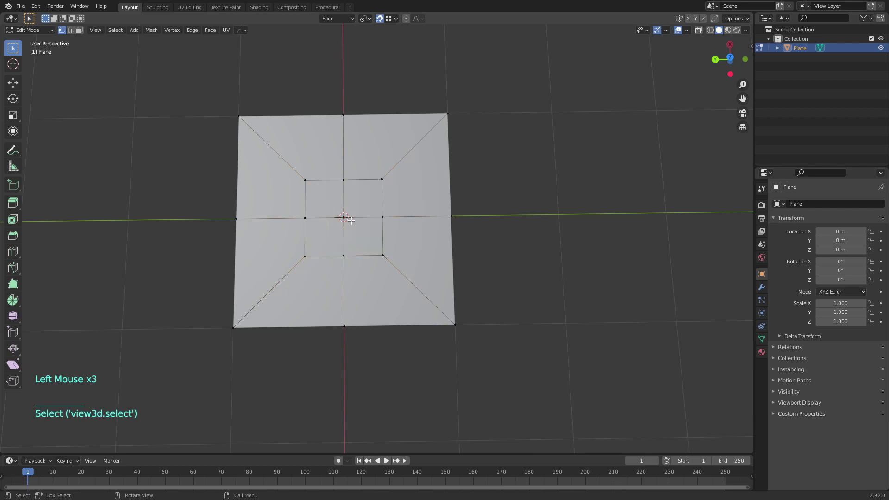
{"action": "key", "text": "Delete"}
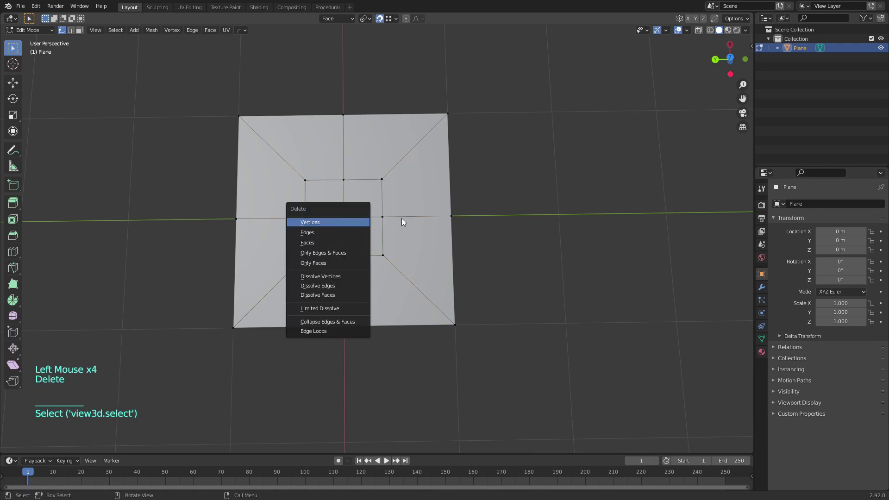
{"action": "left_click", "coordinate": [358, 224]}
Round the hole's eight border vertices into a regular circle with LoopTools Circle.
{"action": "left_click_drag", "start_coordinate": [275, 161], "coordinate": [388, 249]}
{"action": "right_click", "coordinate": [357, 174]}
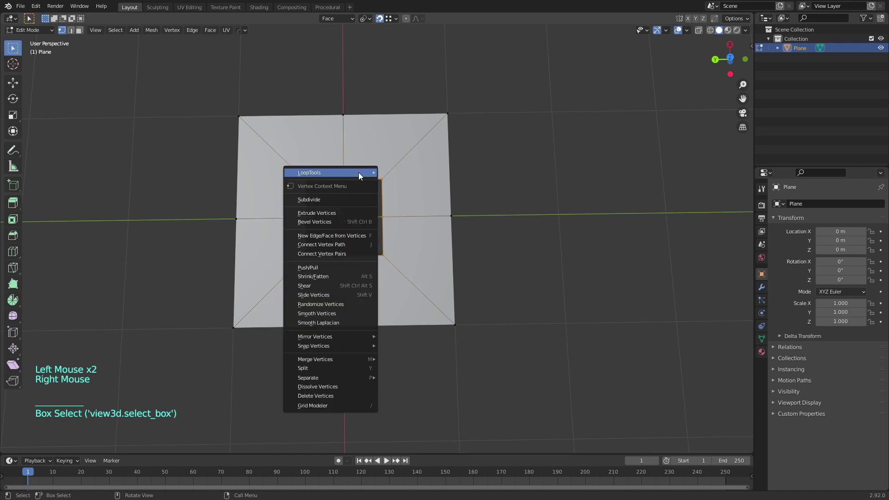
{"action": "mouse_move", "coordinate": [354, 171]}
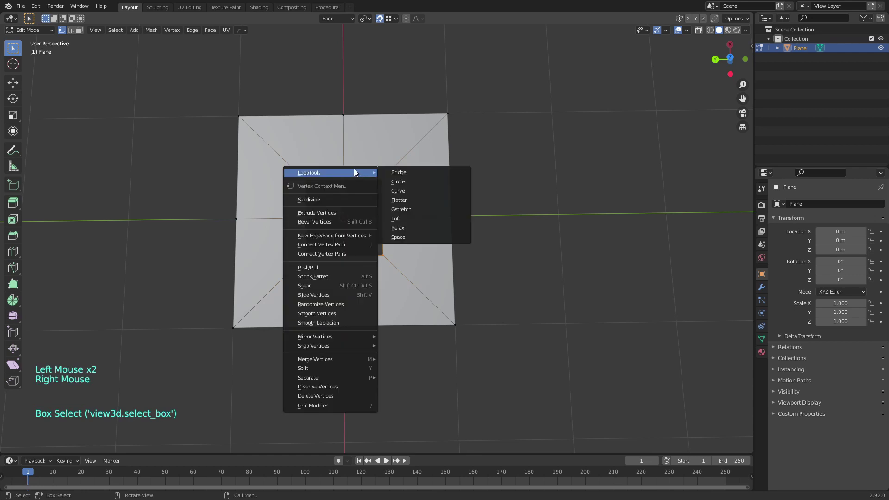
{"action": "left_click", "coordinate": [404, 180]}
{"action": "left_click", "coordinate": [516, 223]}
{"action": "middle_click_drag", "start_coordinate": [491, 259], "coordinate": [439, 287]}
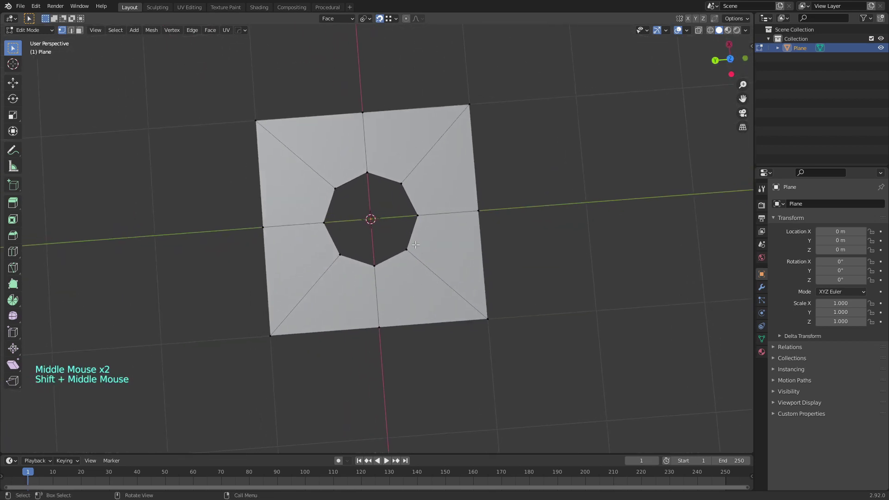
LoopTools-Flatten the vertex ring around the octagonal hole, then select the whole mesh with A.
{"action": "right_click", "coordinate": [394, 168]}
{"action": "mouse_move", "coordinate": [392, 166]}
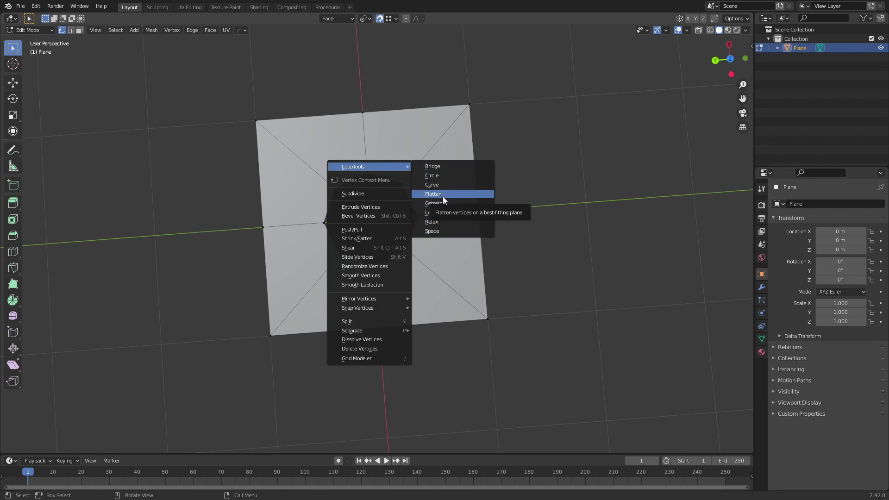
{"action": "left_click", "coordinate": [438, 164]}
{"action": "middle_click_drag", "start_coordinate": [438, 164], "coordinate": [469, 154]}
{"action": "left_click", "coordinate": [475, 259]}
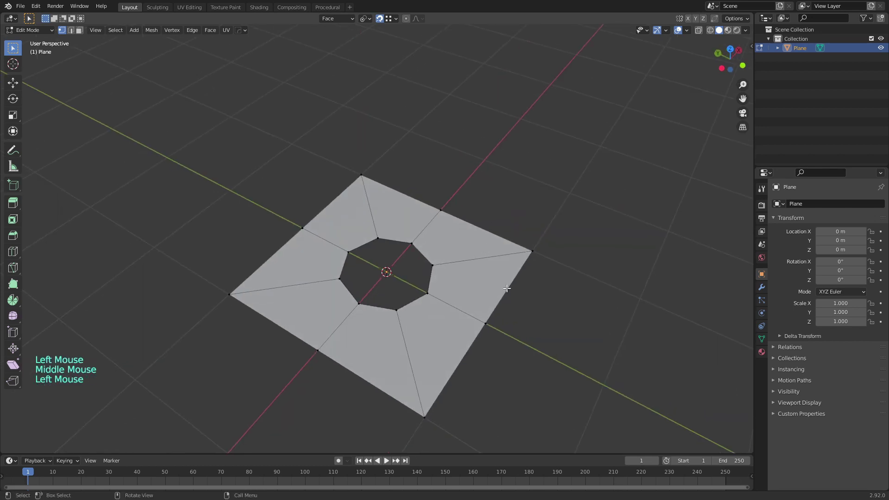
{"action": "key", "text": "a"}
{"action": "middle_click_drag", "start_coordinate": [471, 264], "coordinate": [493, 246]}
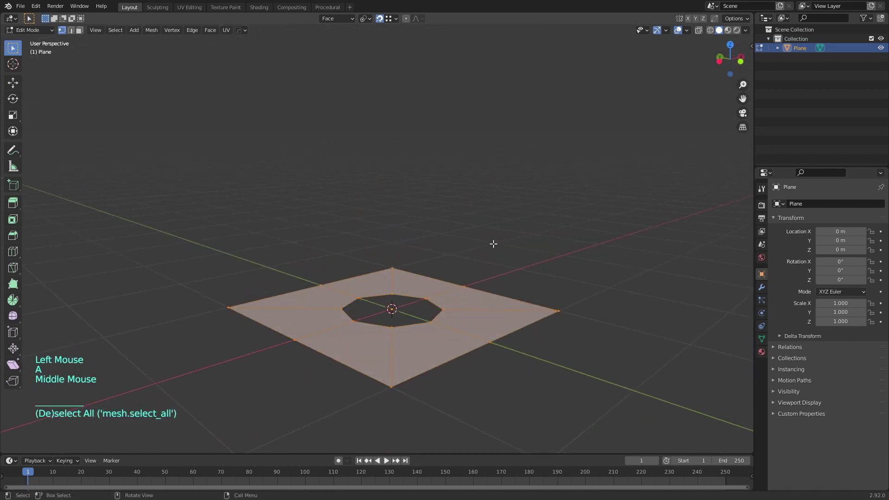
Duplicate the holed plane and raise the copy straight up along Z.
{"action": "key", "text": "shift+d"}
{"action": "key", "text": "z"}
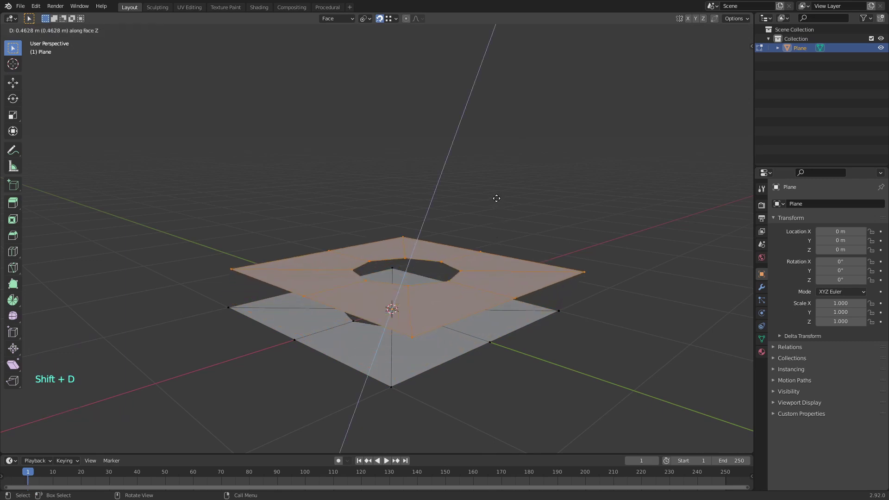
{"action": "key", "text": "z"}
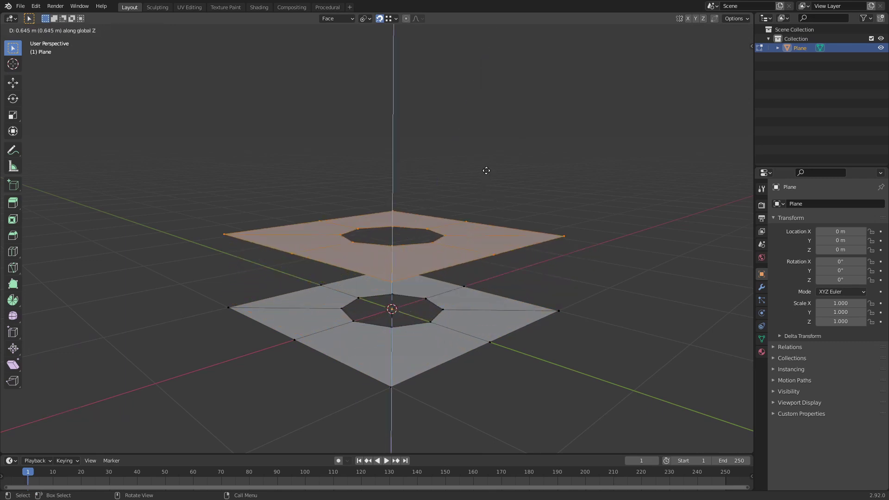
{"action": "left_click", "coordinate": [483, 151]}
{"action": "middle_click_drag", "start_coordinate": [483, 151], "coordinate": [526, 304]}
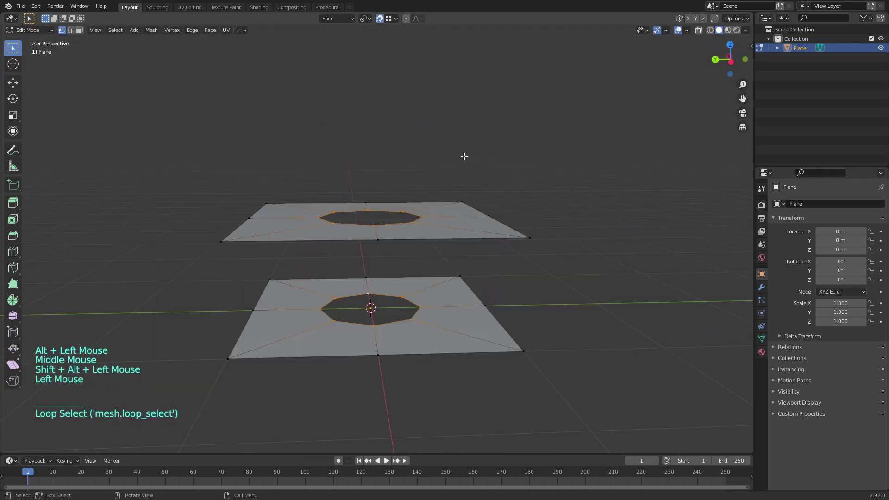
{"action": "middle_click_drag", "start_coordinate": [464, 154], "coordinate": [415, 216]}
Bridge the two hole loops into an octagonal tube with LoopTools Bridge, then return to Object Mode.
{"action": "left_click", "coordinate": [385, 192], "text": "alt+shift"}
{"action": "left_click", "coordinate": [389, 309], "text": "alt+shift"}
{"action": "right_click", "coordinate": [415, 216]}
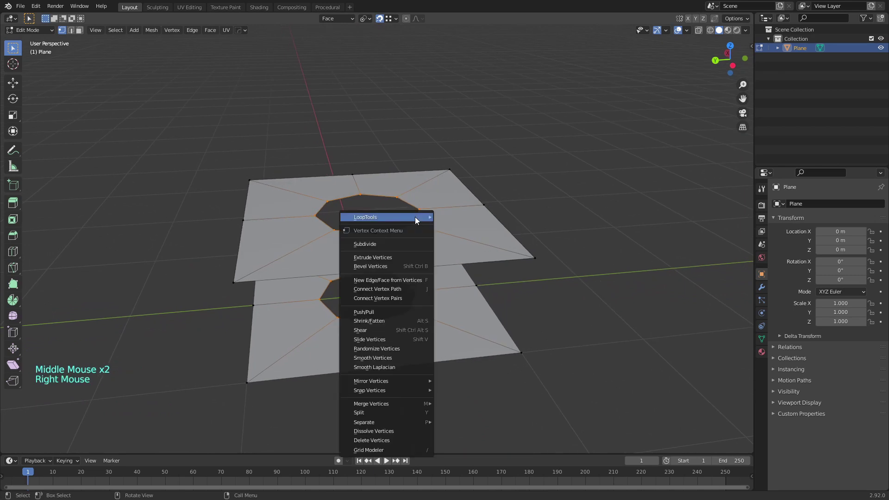
{"action": "mouse_move", "coordinate": [409, 216]}
{"action": "left_click", "coordinate": [468, 213]}
{"action": "middle_click_drag", "start_coordinate": [469, 213], "coordinate": [512, 250]}
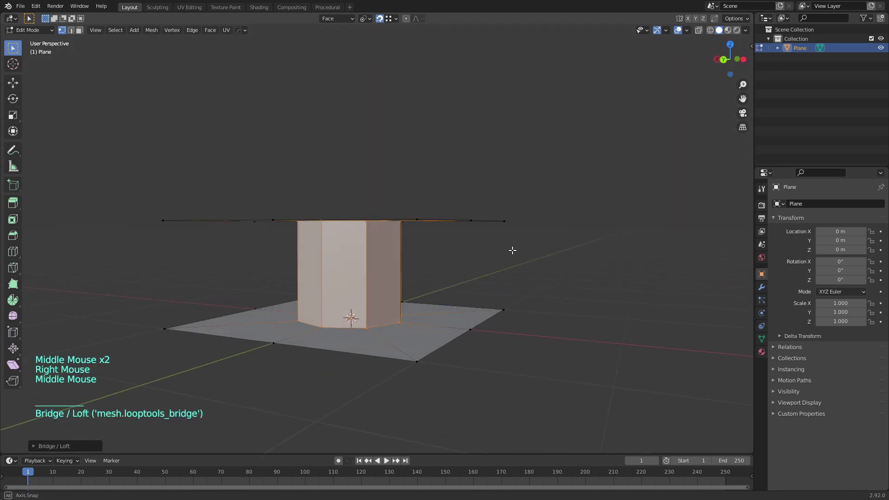
{"action": "key", "text": "Tab"}
{"action": "middle_click_drag", "start_coordinate": [468, 294], "coordinate": [487, 243]}
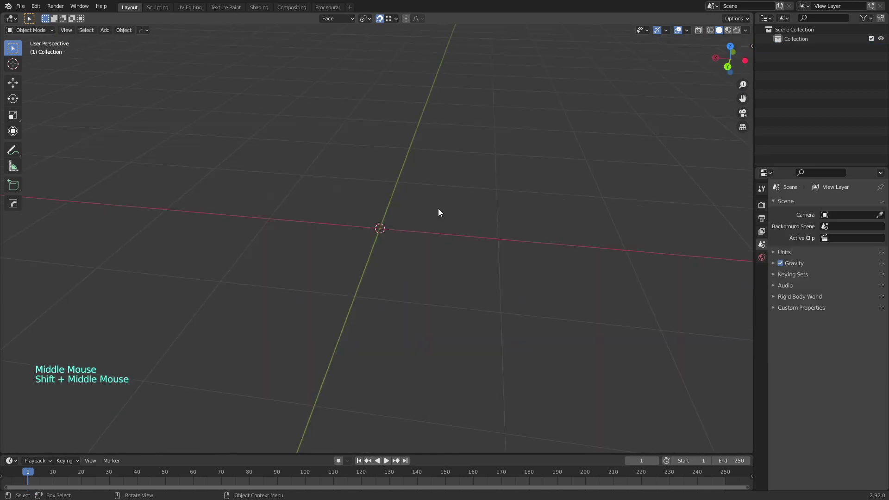
{"action": "middle_click_drag", "start_coordinate": [438, 213], "coordinate": [431, 216]}
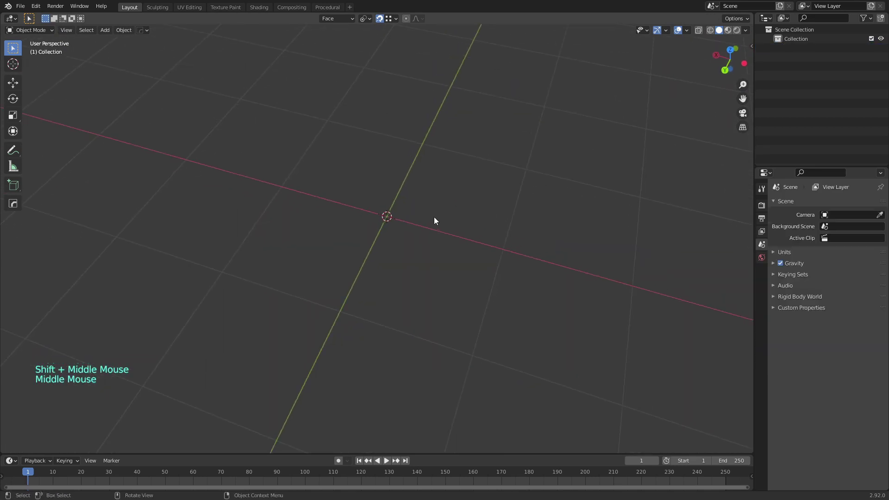